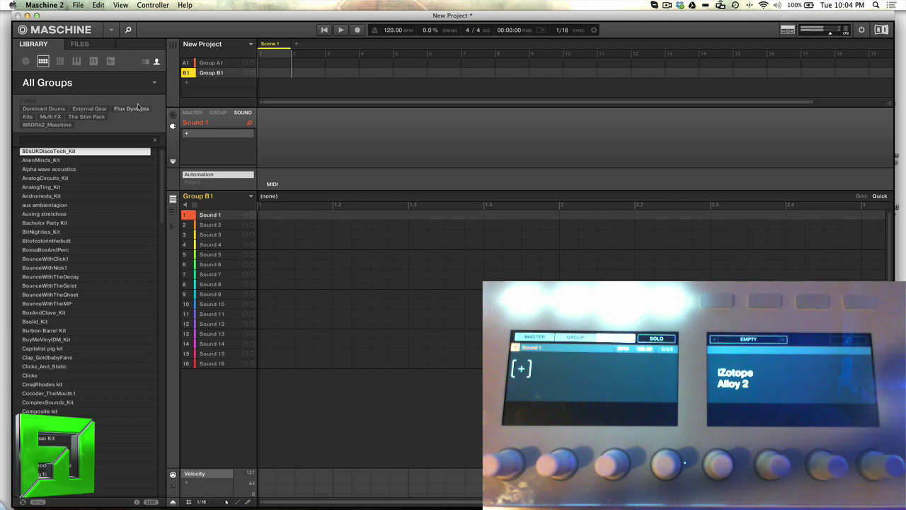
# Step: Switch the kit browser to user content and load The Stim Pack's Fwork Kit into Group B1
pyautogui.click(145, 62)
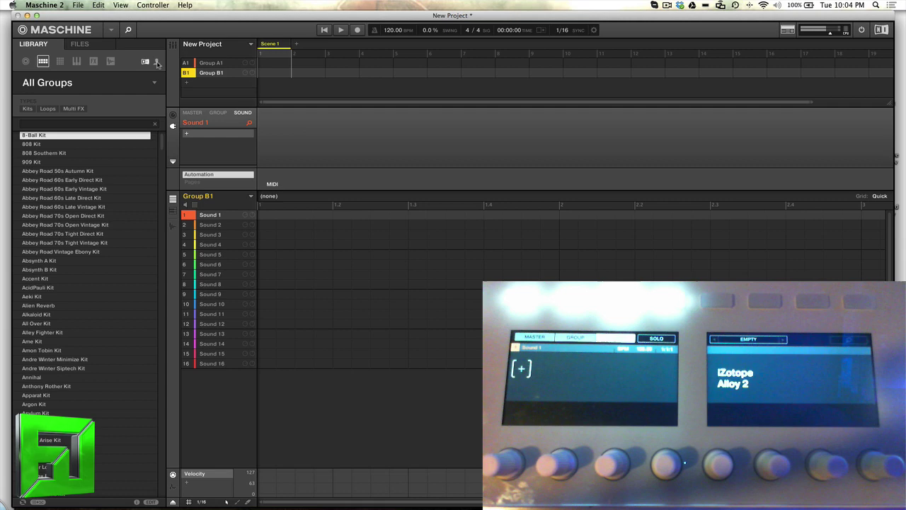
pyautogui.click(156, 62)
pyautogui.moveTo(54, 16); pyautogui.dragTo(45, 16)
pyautogui.click(134, 63)
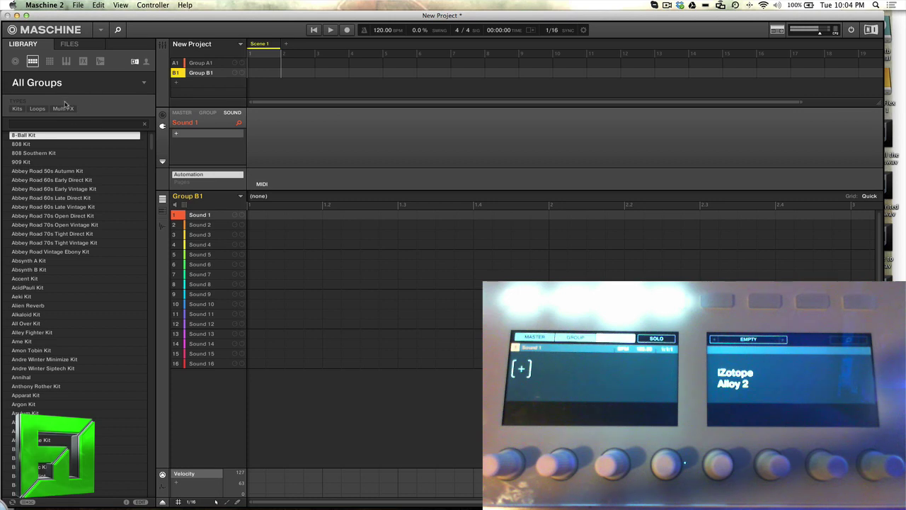
pyautogui.scroll(-5, 70, 319)
pyautogui.scroll(5, 91, 262)
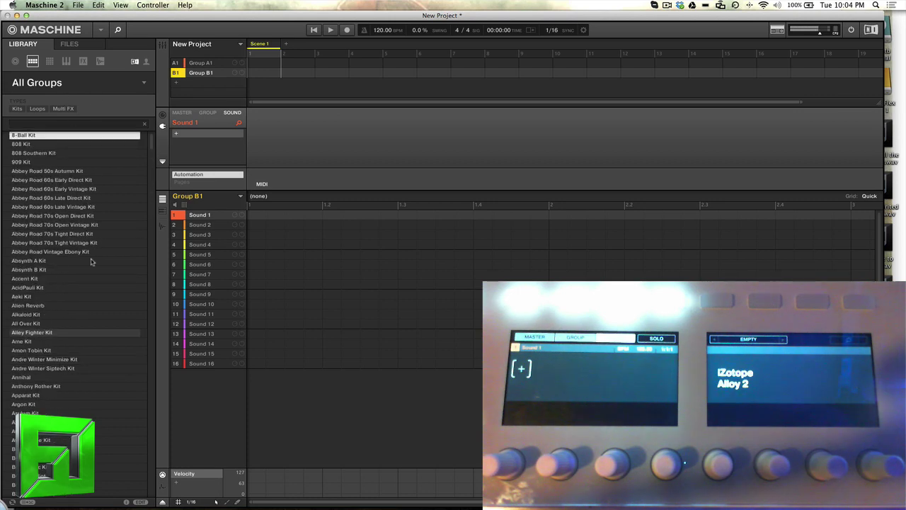
pyautogui.click(146, 62)
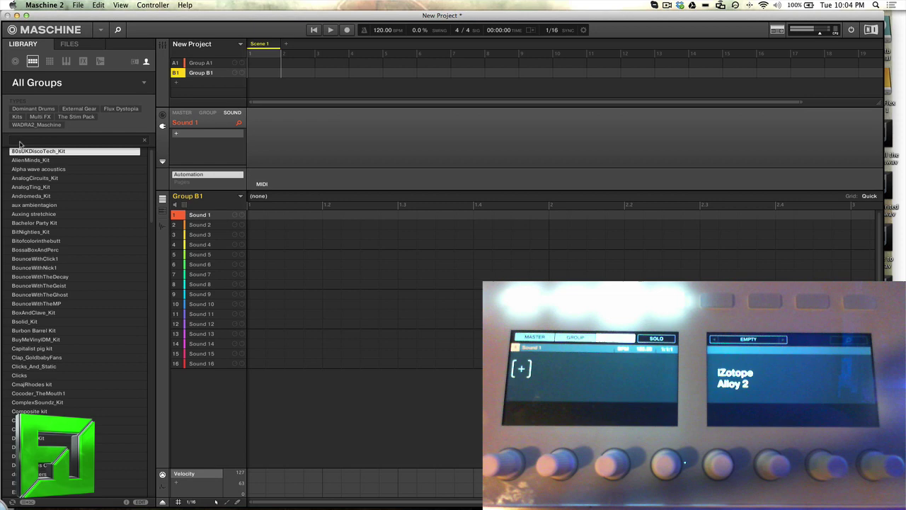
pyautogui.click(76, 116)
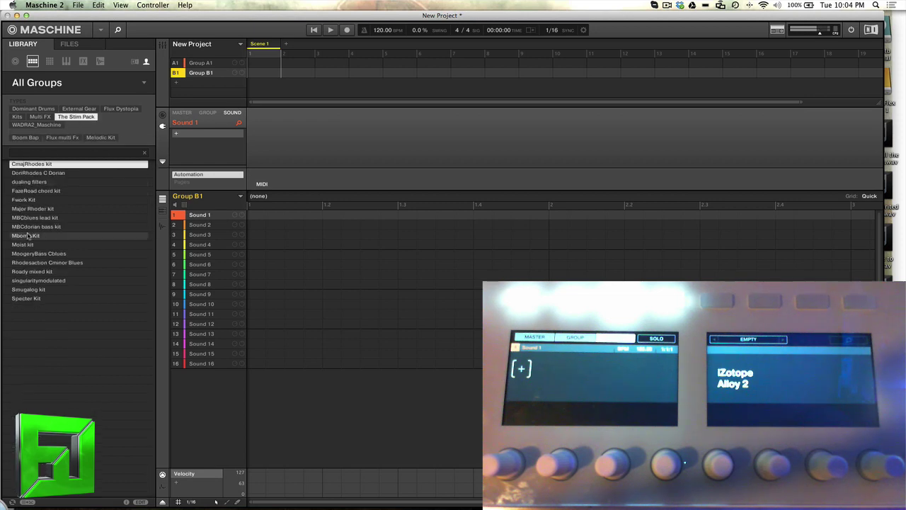
pyautogui.click(43, 200)
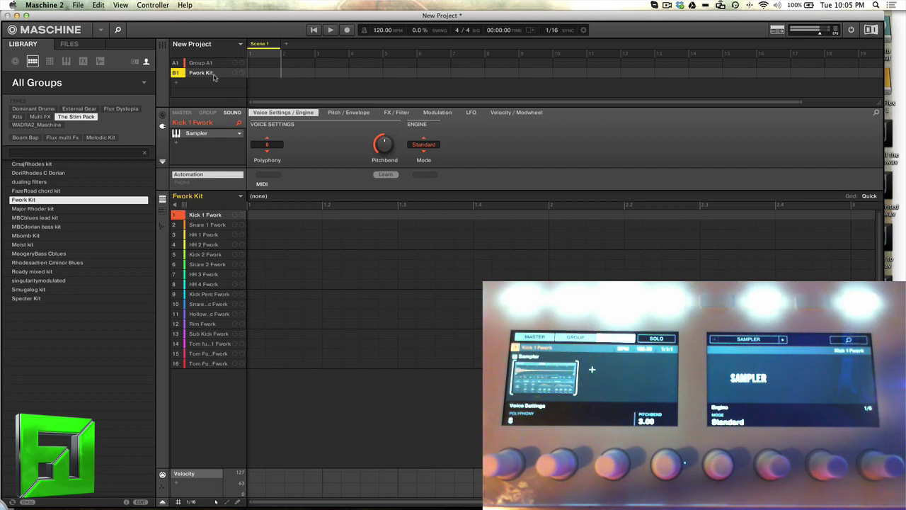
# Step: Open the mixer showing channels for the Fwork Kit's 16 sounds
pyautogui.click(164, 46)
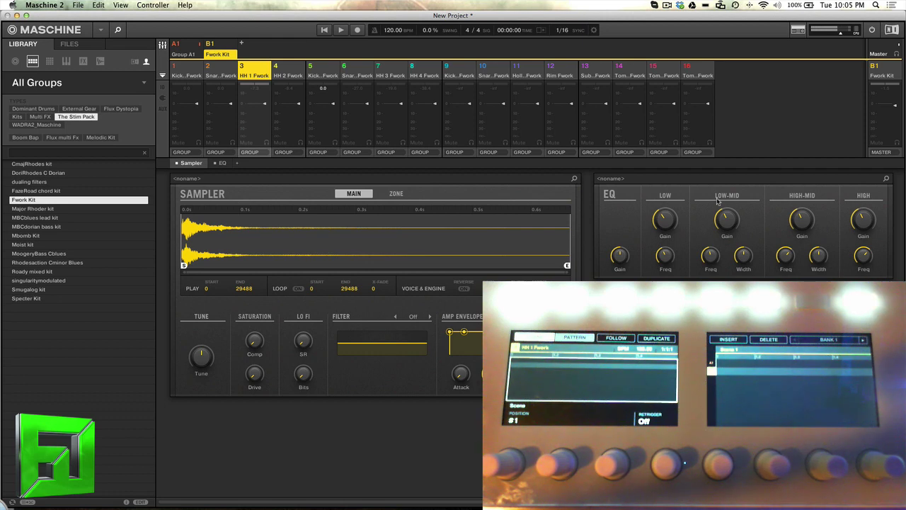
# Step: Start recording Pattern 1 in Scene 1, then stop playback, leaving it empty at 2:0:0
pyautogui.press('super+m')
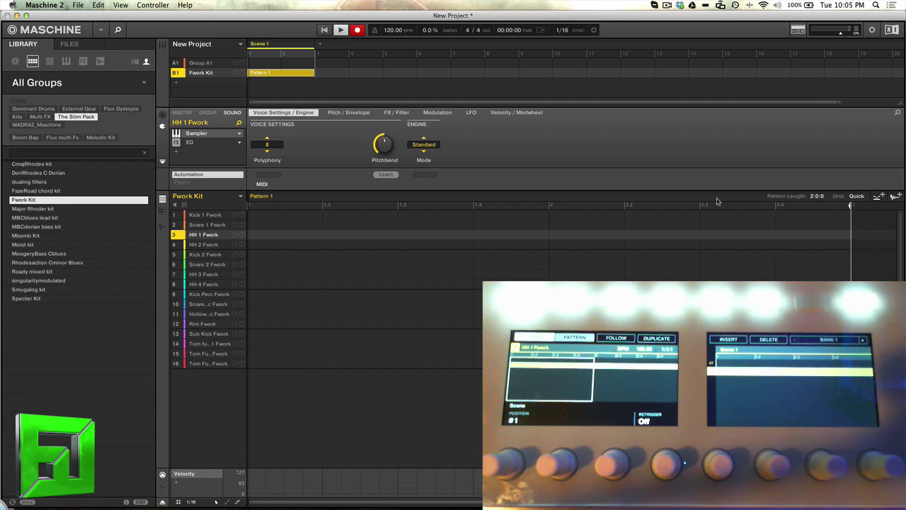
pyautogui.press('space')
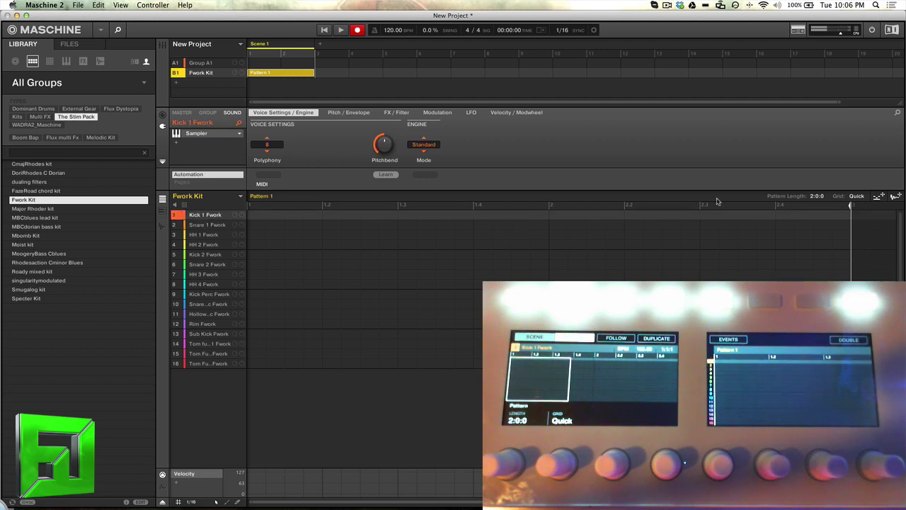
# Step: Start playing Pattern 1 to record the kick, snare and hi-hat beat
pyautogui.press('space')
pyautogui.press('space')
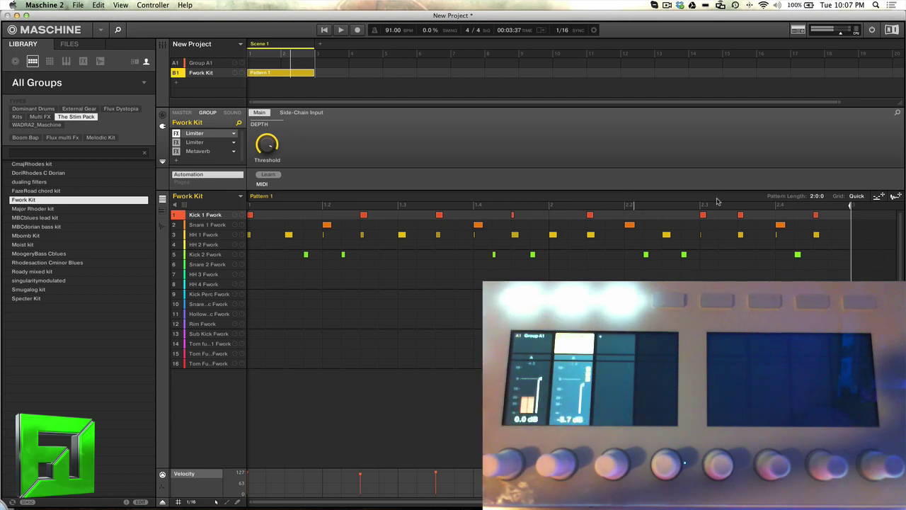
# Step: Restart playback from the beginning to hear the Fwork Kit's Limiters and Metaverb
pyautogui.press('space')
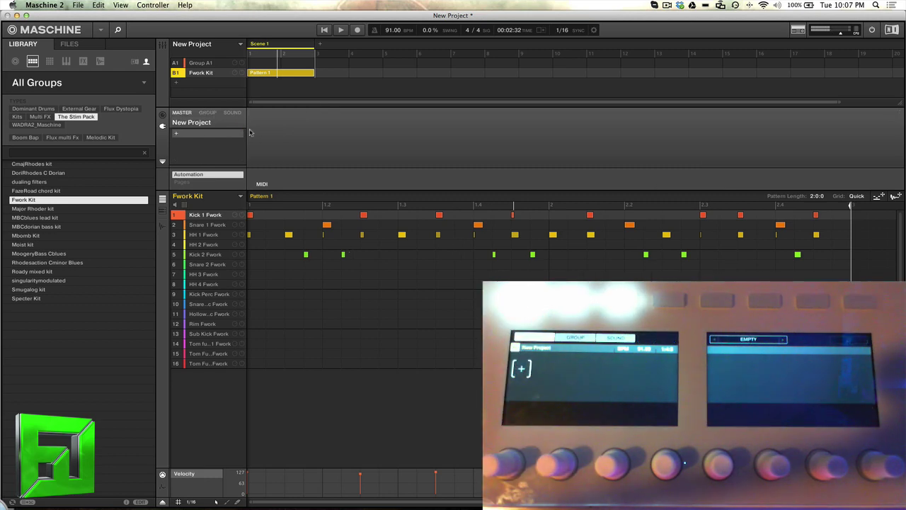
# Step: Load the Solid Bus Comp Mix Glue preset onto the master, then select Group A1 and play
pyautogui.click(83, 61)
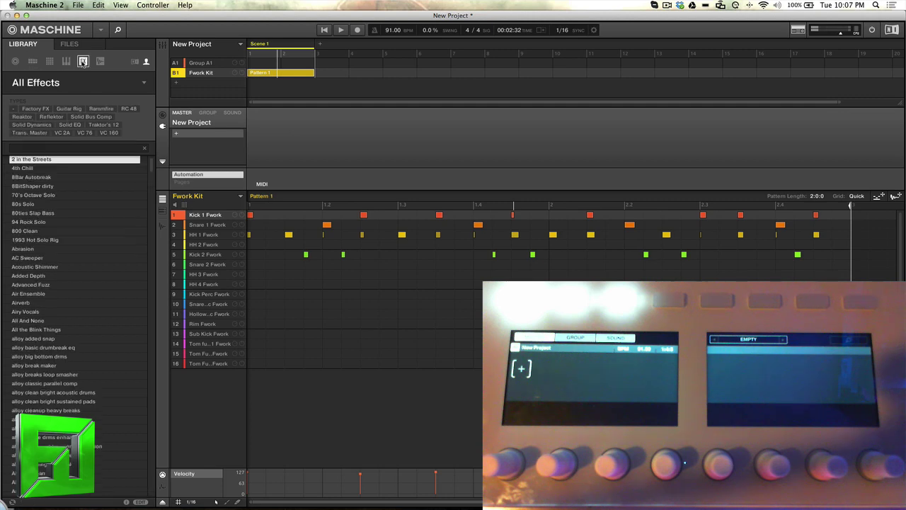
pyautogui.click(82, 117)
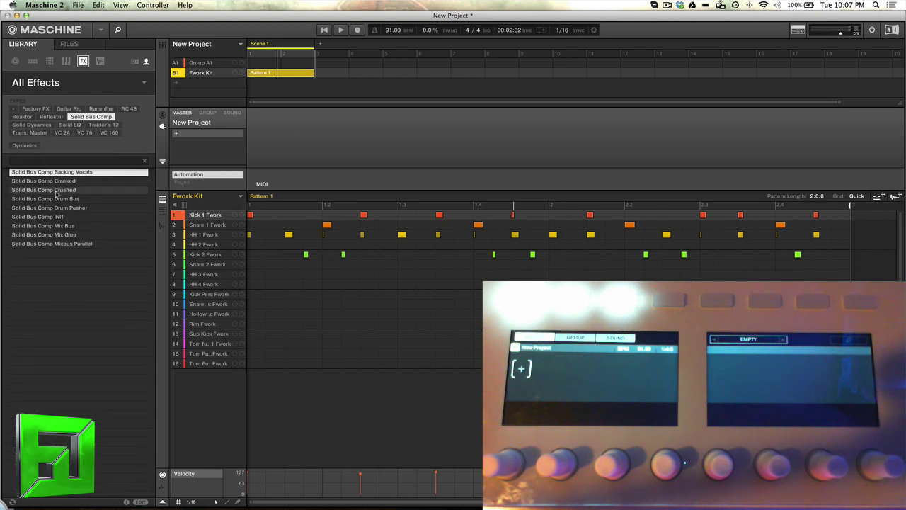
pyautogui.click(81, 236)
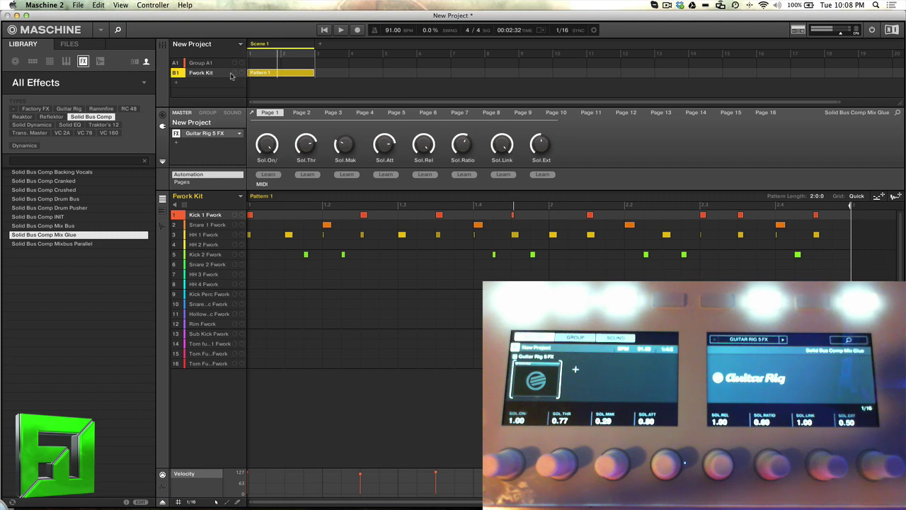
pyautogui.click(207, 64)
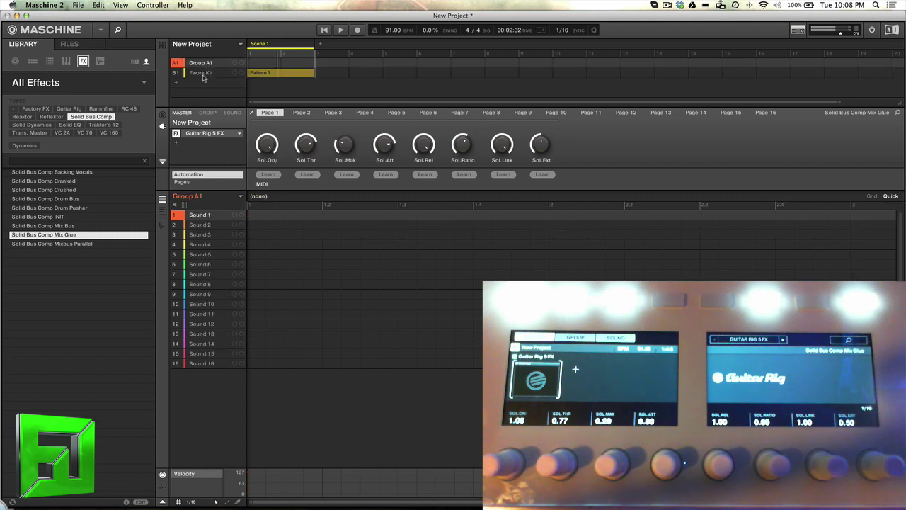
pyautogui.press('space')
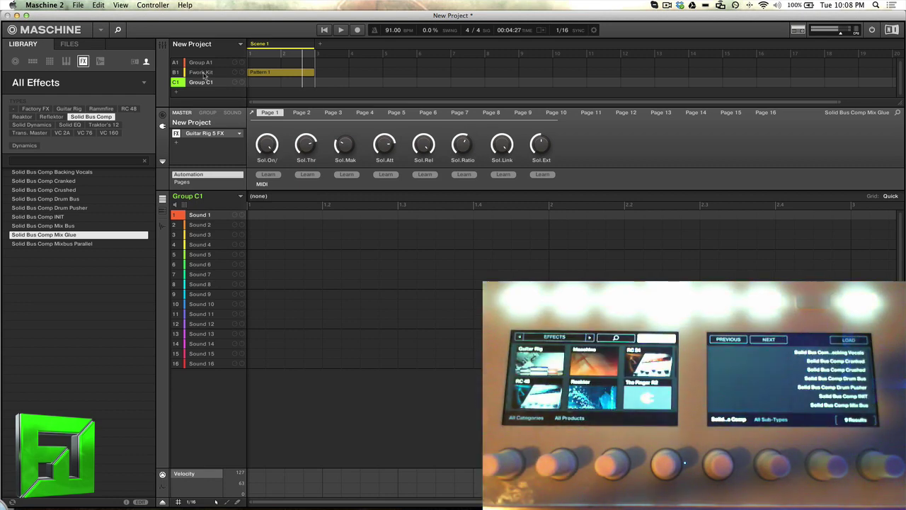
# Step: Filter sounds to Maschinestrument Vol1 Big bass and load GrittingTeeth into Sound 1
pyautogui.click(50, 61)
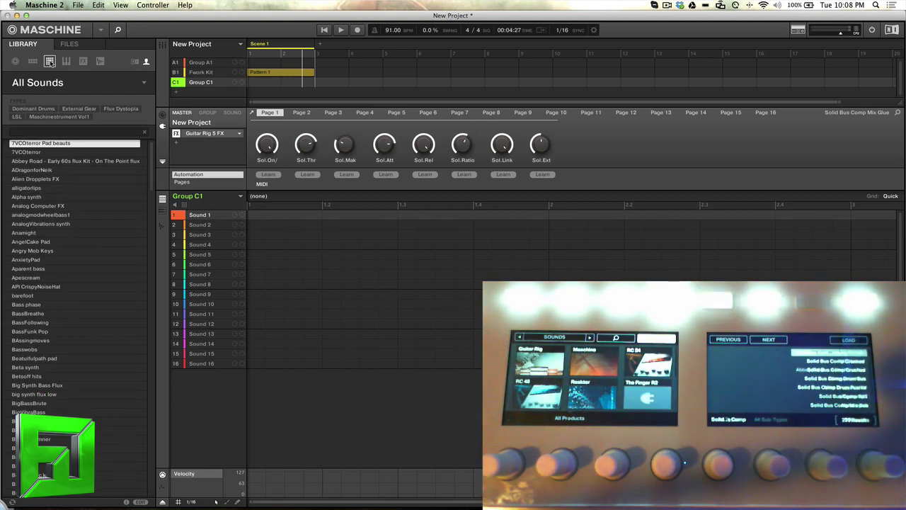
pyautogui.click(73, 118)
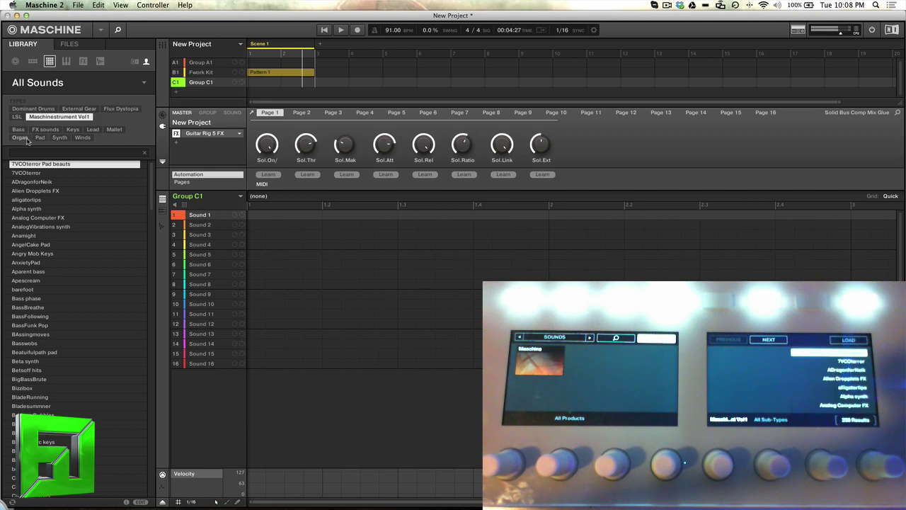
pyautogui.click(60, 139)
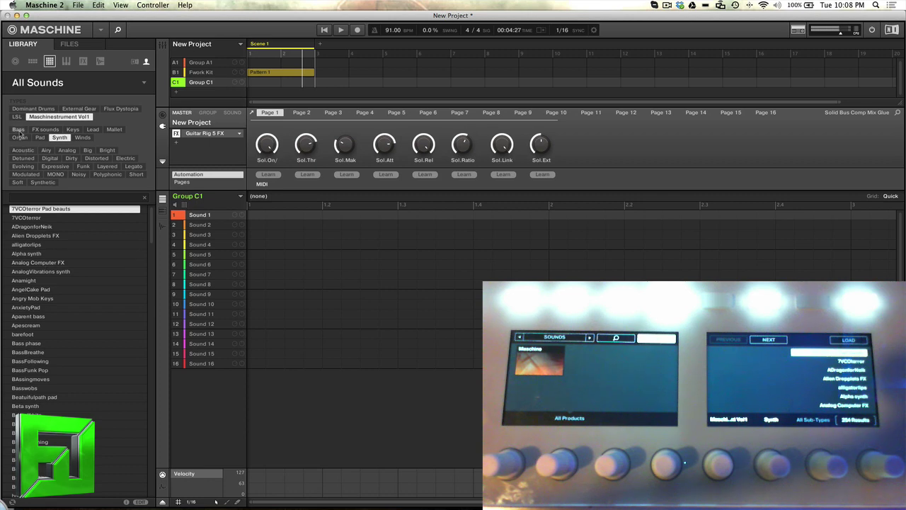
pyautogui.click(19, 130)
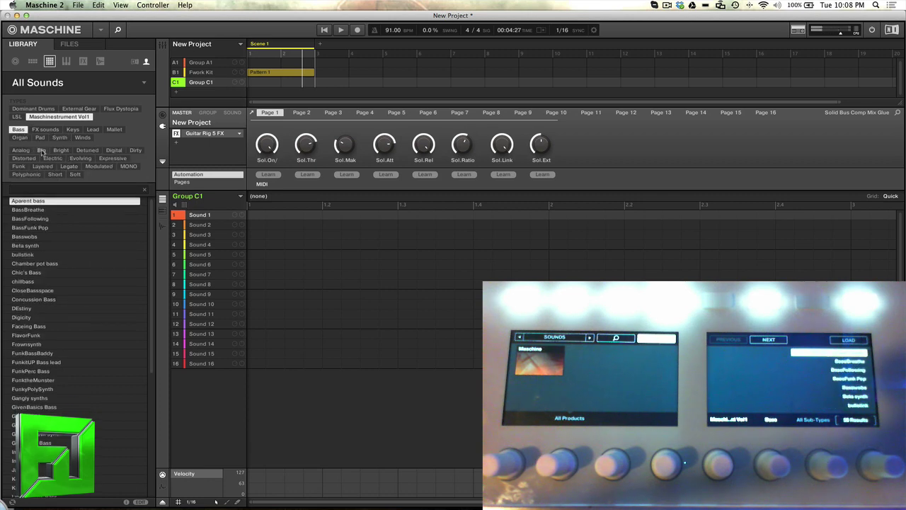
pyautogui.click(41, 150)
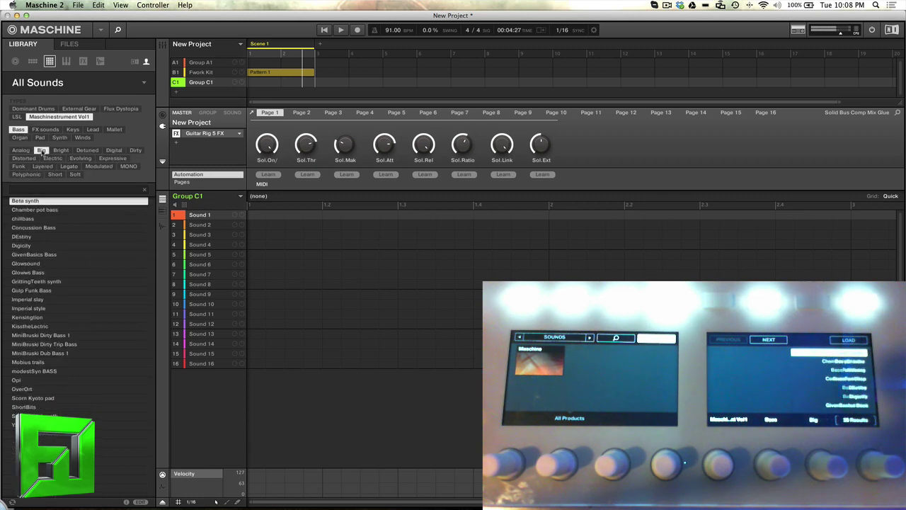
pyautogui.doubleClick(54, 283)
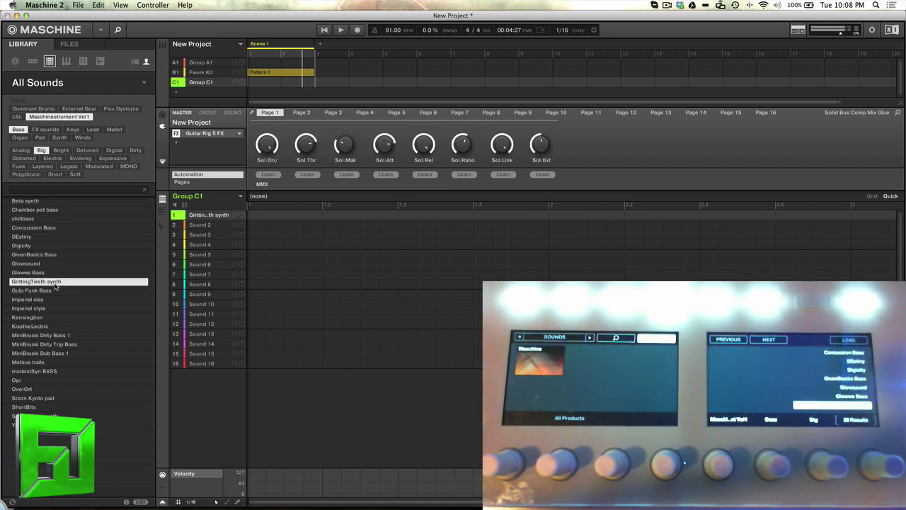
# Step: Try Imperial style from the Evolving basses, then load Legato FunkBassBaddy into Sound 1
pyautogui.click(82, 159)
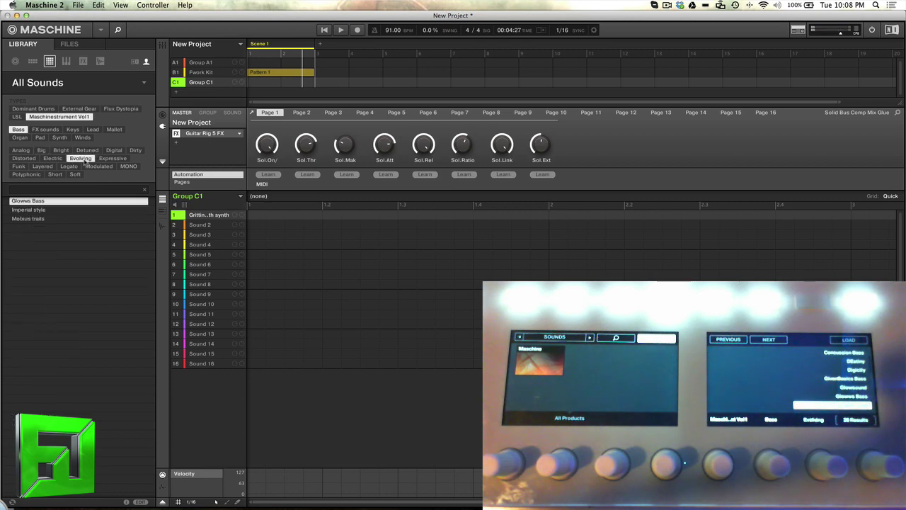
pyautogui.click(49, 211)
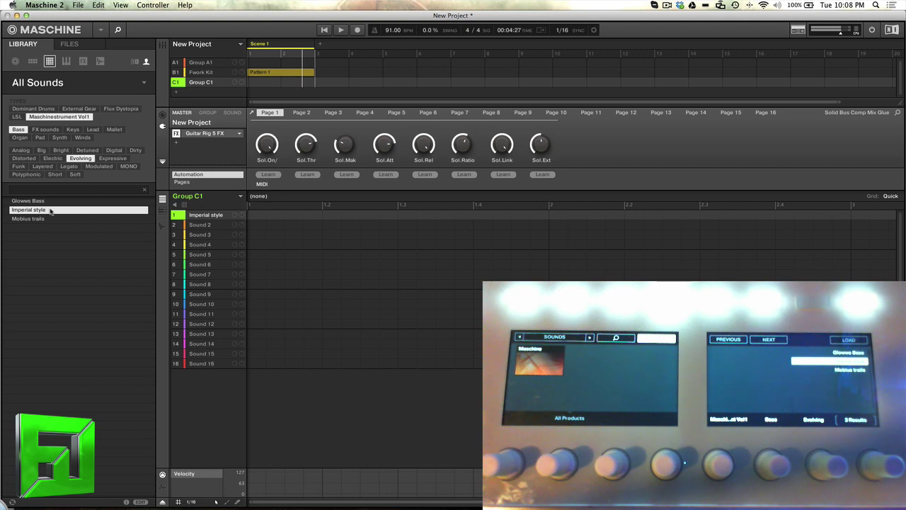
pyautogui.click(69, 166)
pyautogui.click(61, 253)
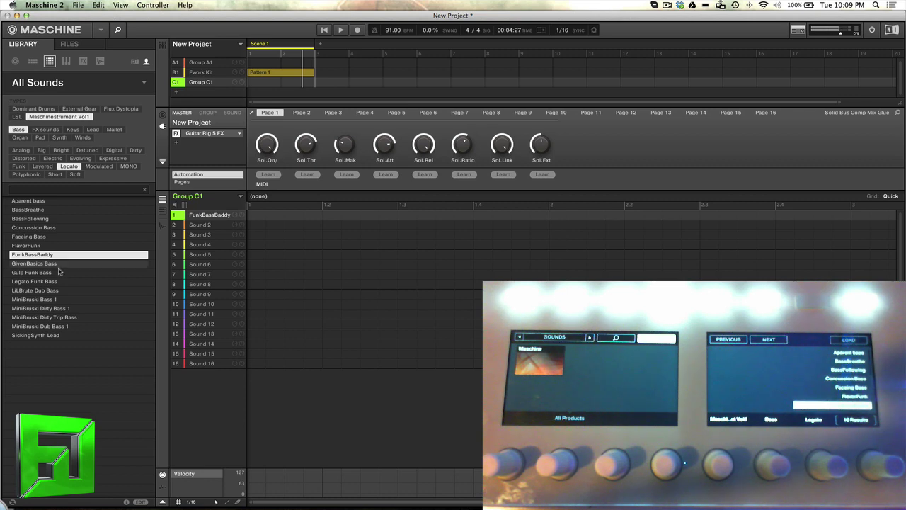
# Step: Swap Sound 1 to Gulp Funk Bass, stop playback, and show the master's Guitar Rig 5 controls
pyautogui.click(57, 273)
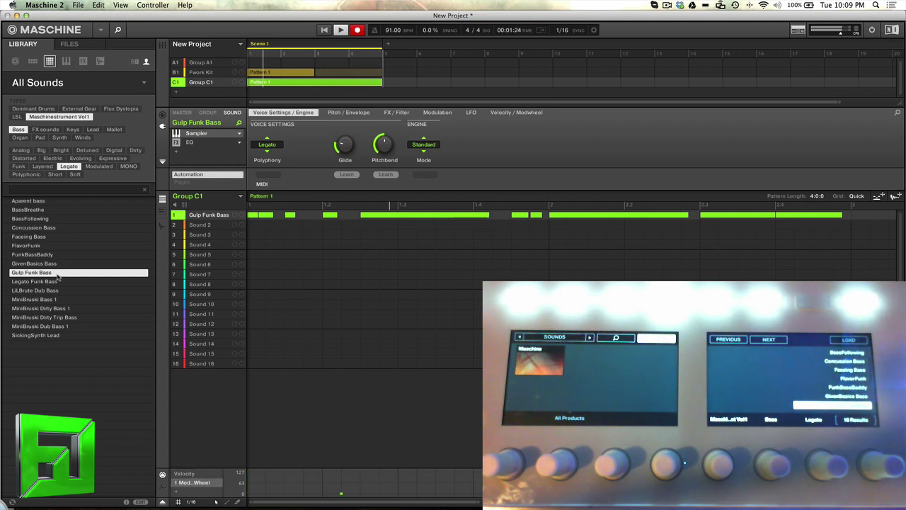
pyautogui.press('space')
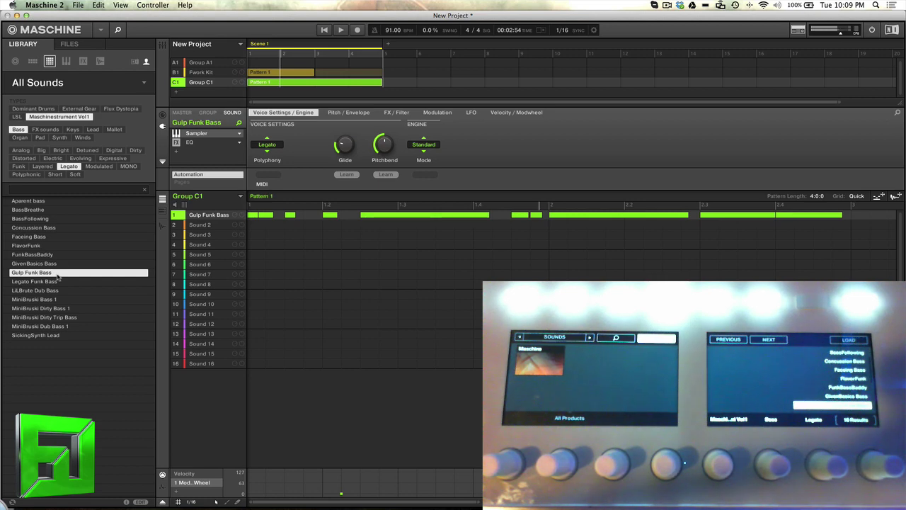
pyautogui.hotkey('ctrl', 'z')
pyautogui.hotkey('ctrl', 'z')
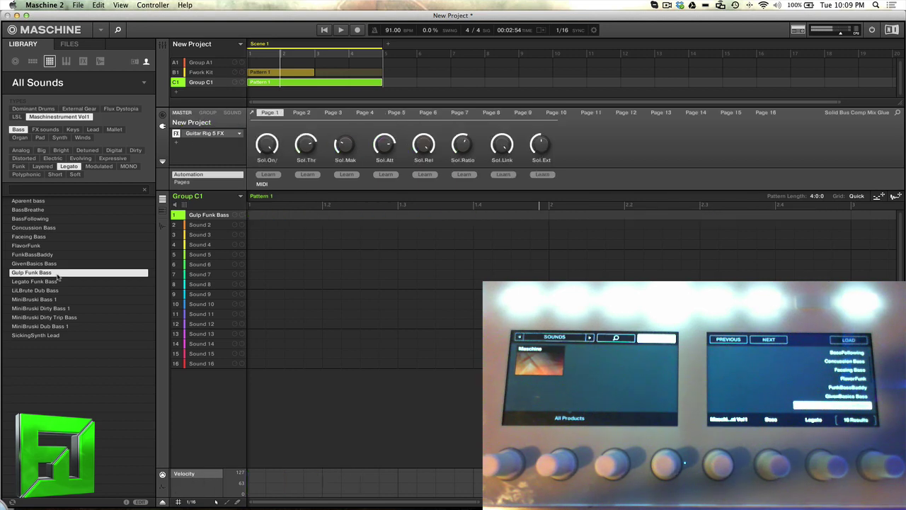
# Step: Start recording the Gulp Funk Bass line from the beginning
pyautogui.hotkey('ctrl', 'r')
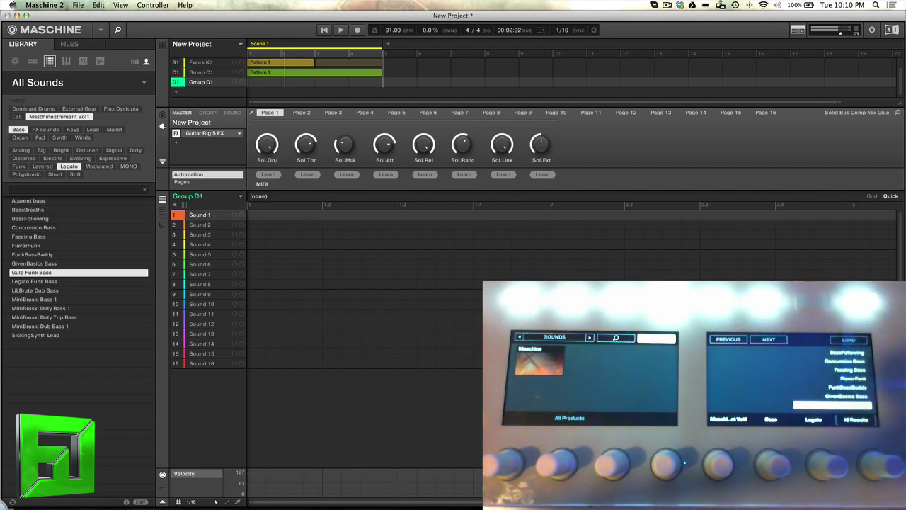
# Step: Browse factory DAMAGE instrument presets and step down through the preset list
pyautogui.click(65, 61)
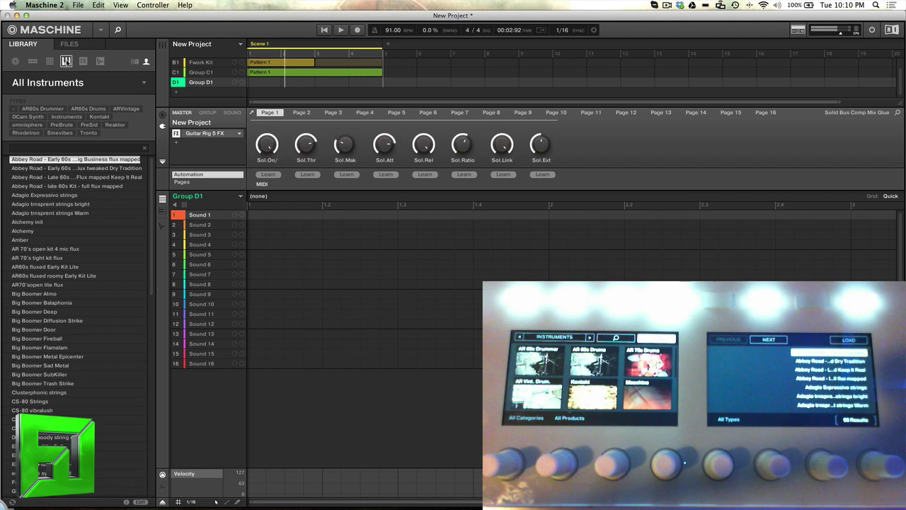
pyautogui.click(136, 61)
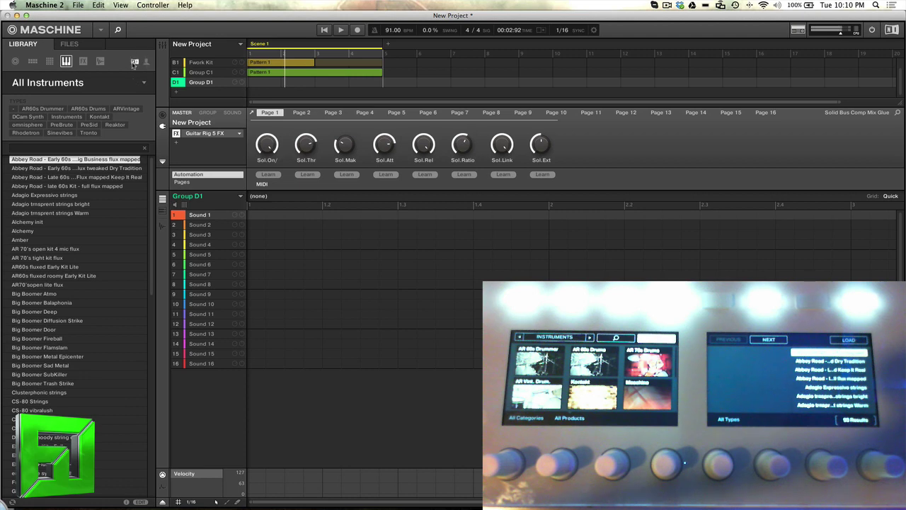
pyautogui.click(106, 87)
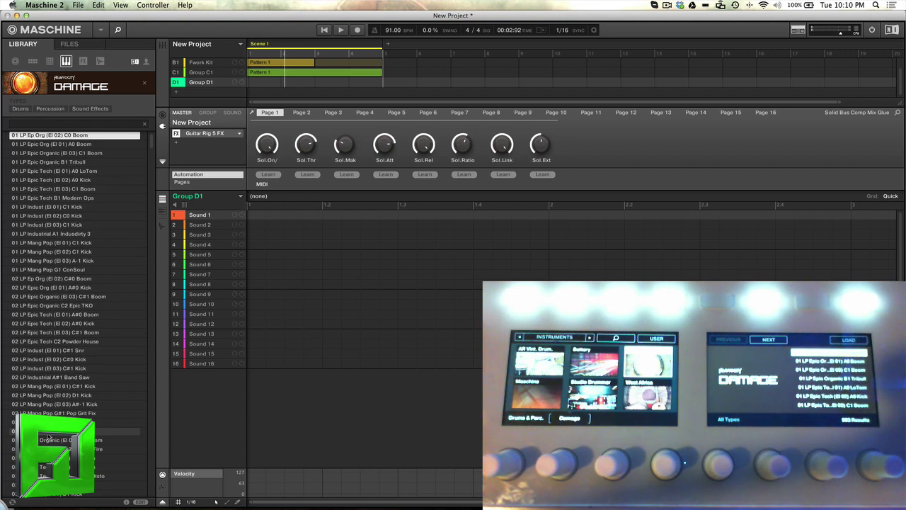
pyautogui.press('Down')
pyautogui.press('Down')
pyautogui.press('Down')
pyautogui.press('Down')
pyautogui.press('Down')
pyautogui.press('Down')
pyautogui.press('Down')
pyautogui.press('Down')
pyautogui.press('Down')
pyautogui.press('Down')
pyautogui.press('Down')
pyautogui.press('Down')
pyautogui.press('Down')
pyautogui.press('Down')
pyautogui.press('Down')
pyautogui.press('Down')
pyautogui.press('Down')
pyautogui.press('Down')
pyautogui.press('Down')
pyautogui.press('Down')
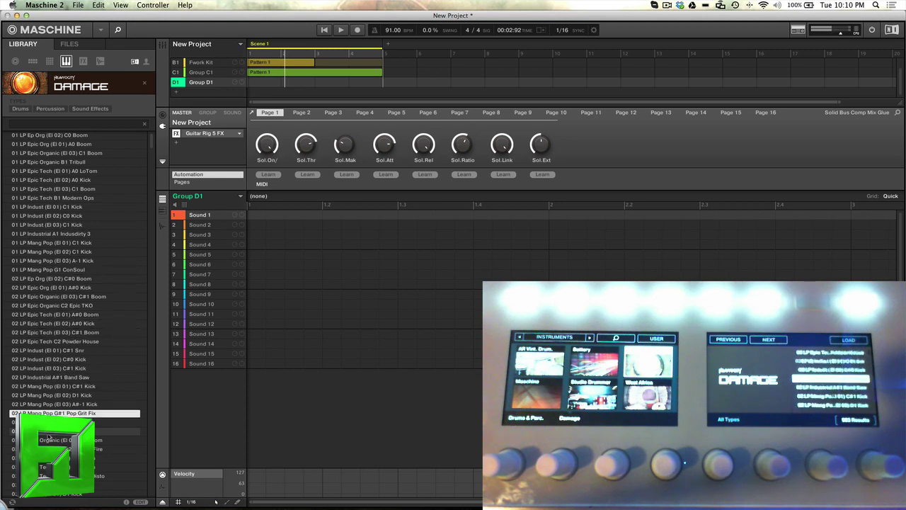
pyautogui.press('Down')
pyautogui.press('Down')
pyautogui.press('Down')
pyautogui.press('Down')
pyautogui.press('Down')
pyautogui.press('Down')
pyautogui.press('Down')
pyautogui.press('Down')
pyautogui.press('Down')
pyautogui.press('Down')
pyautogui.press('Down')
pyautogui.press('Down')
pyautogui.press('Down')
pyautogui.press('Down')
pyautogui.press('Down')
pyautogui.press('Down')
pyautogui.press('Down')
pyautogui.press('Down')
pyautogui.press('Down')
pyautogui.press('Down')
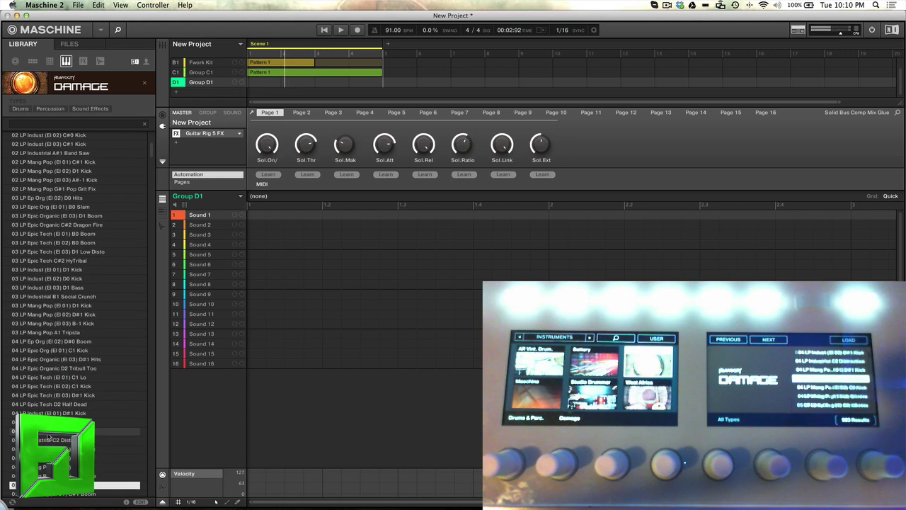
pyautogui.press('Down')
pyautogui.press('Down')
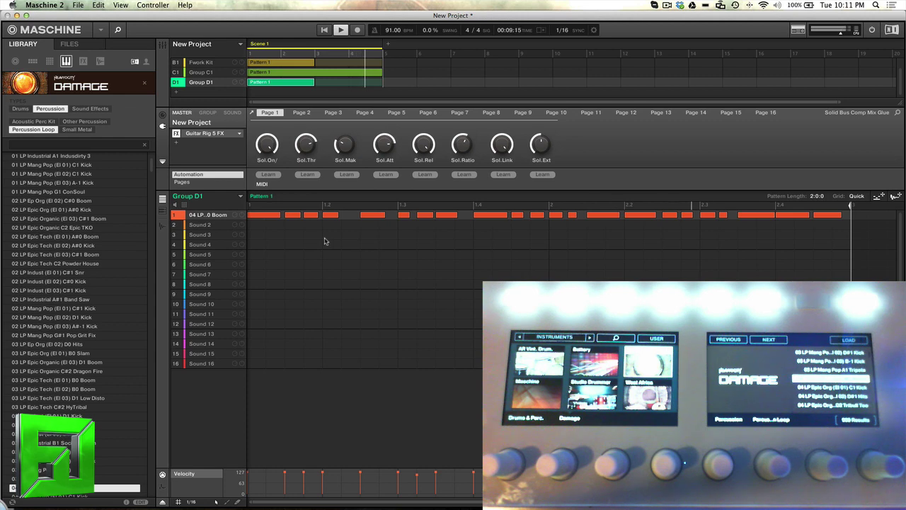
# Step: Stop playback and add a Compressor after the EQ on Group C1's Gulp Funk Bass sound
pyautogui.press('space')
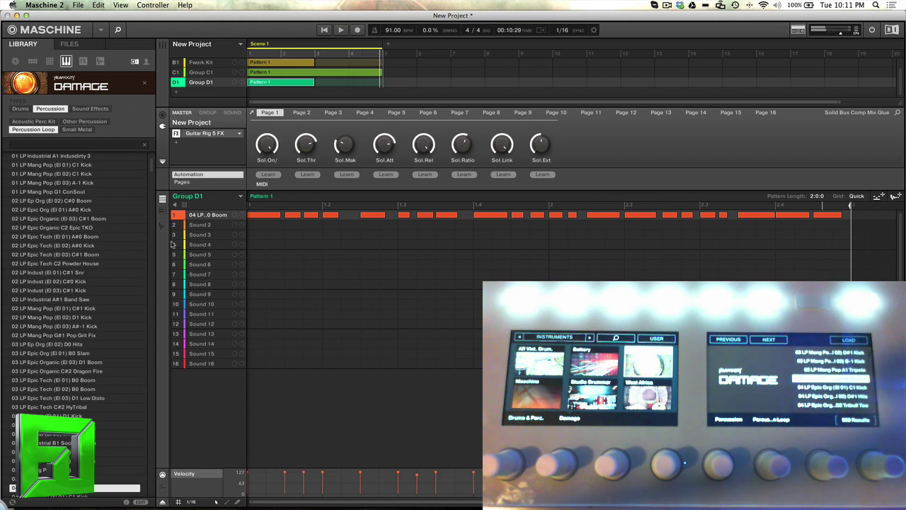
pyautogui.click(199, 72)
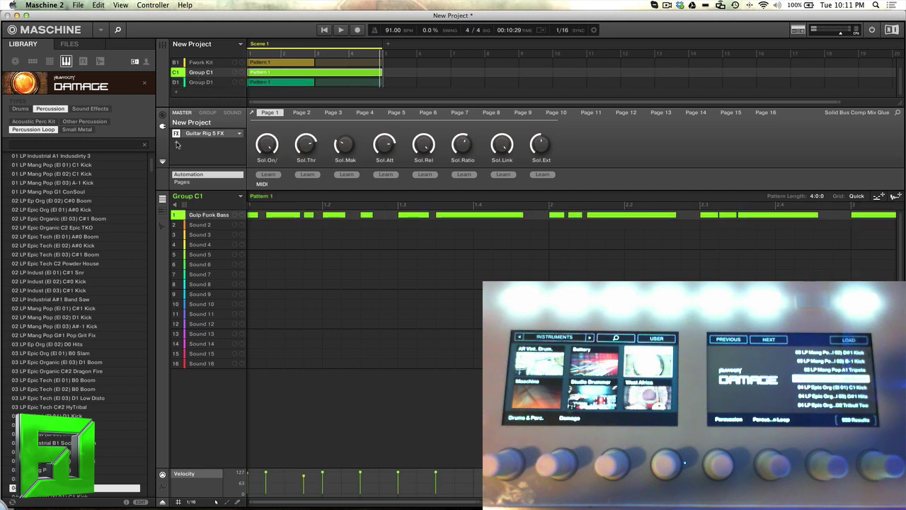
pyautogui.click(230, 112)
pyautogui.click(179, 152)
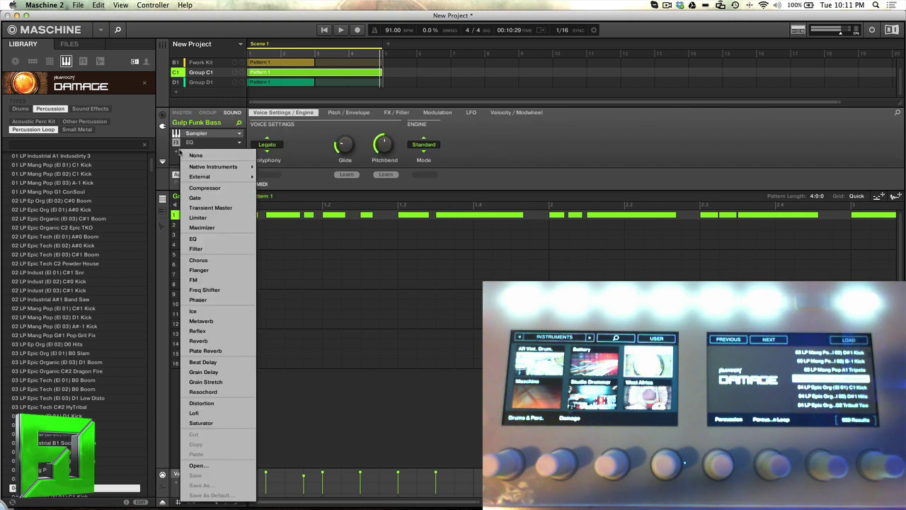
pyautogui.click(212, 189)
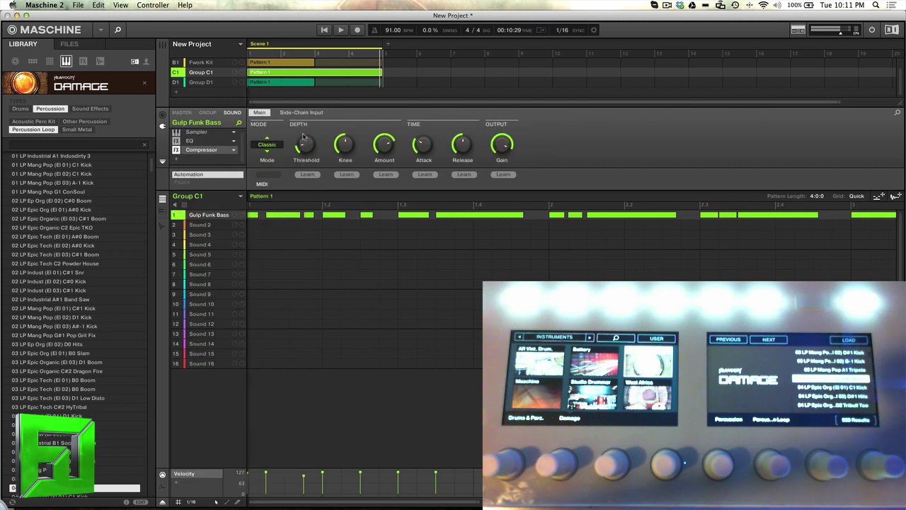
# Step: Set the compressor's side-chain source to Fwork Kit: Kick 1 Fwork
pyautogui.click(295, 114)
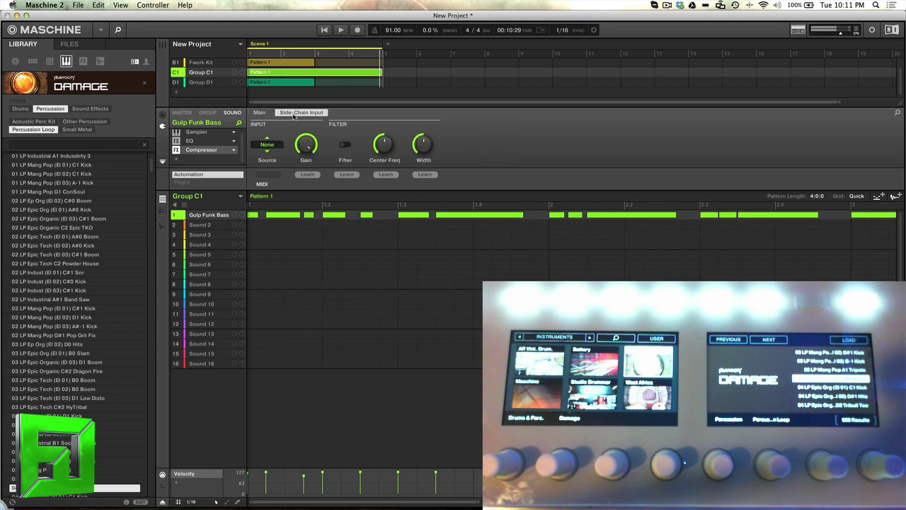
pyautogui.click(273, 143)
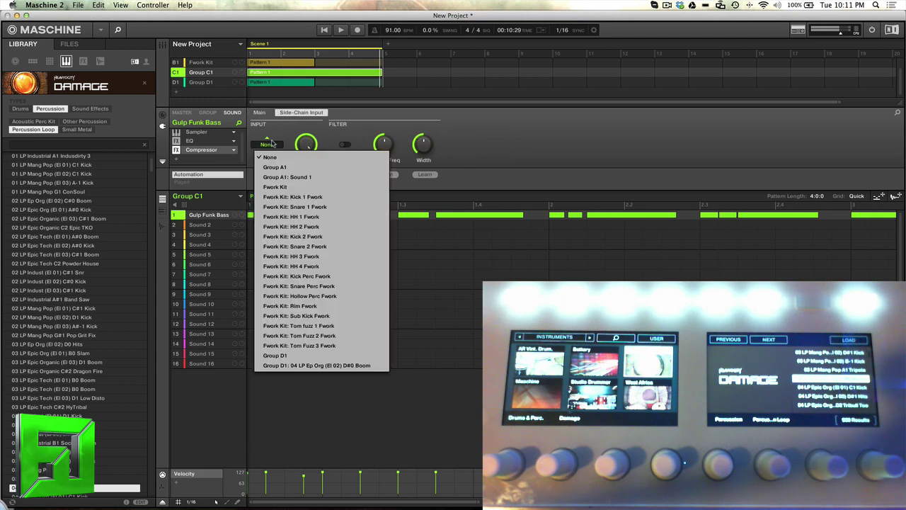
pyautogui.click(289, 197)
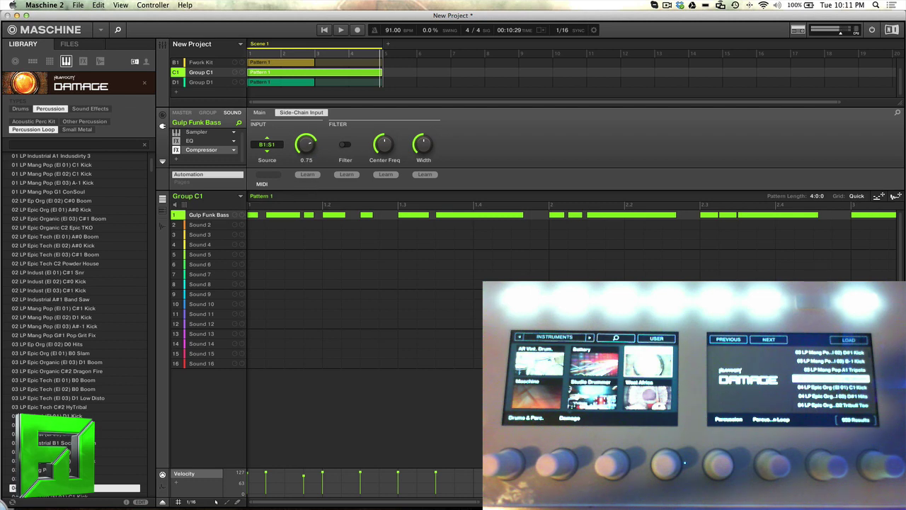
pyautogui.click(258, 114)
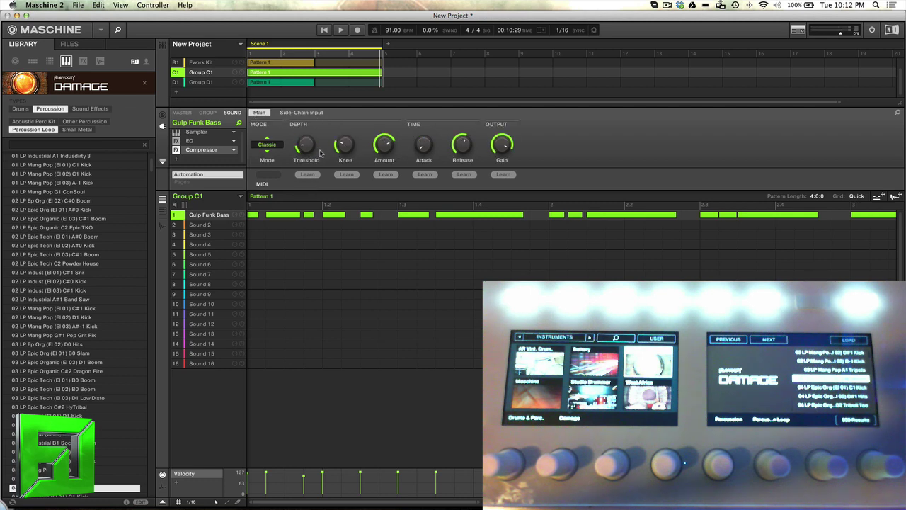
# Step: Play the project to hear the side-chain compressed bass
pyautogui.press('space')
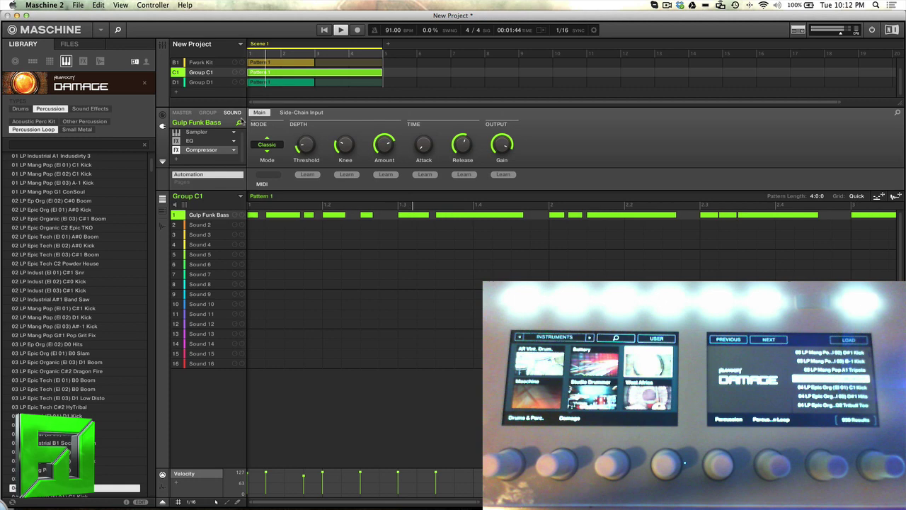
pyautogui.moveTo(425, 148)
pyautogui.moveTo(460, 147)
pyautogui.moveTo(306, 145)
pyautogui.moveTo(507, 157)
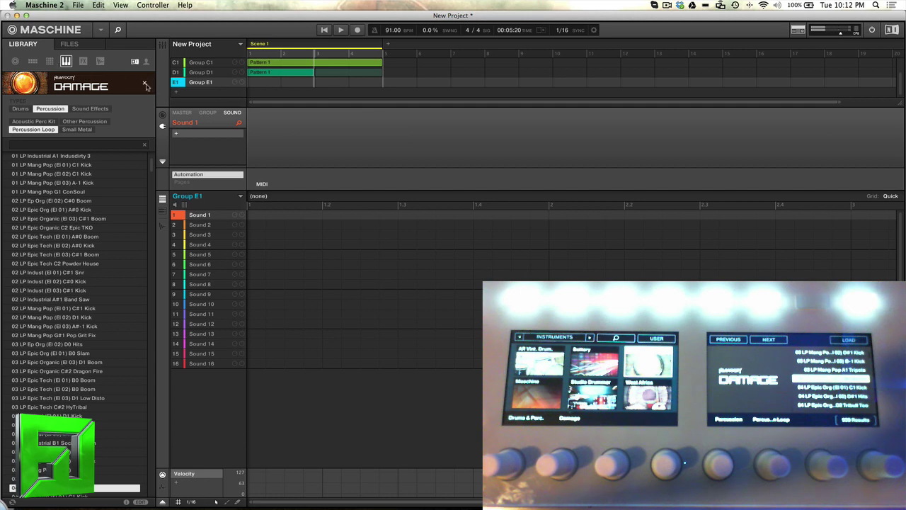
# Step: Clear the DAMAGE and Percussion filters and narrow the instruments to Soundscapes
pyautogui.click(145, 84)
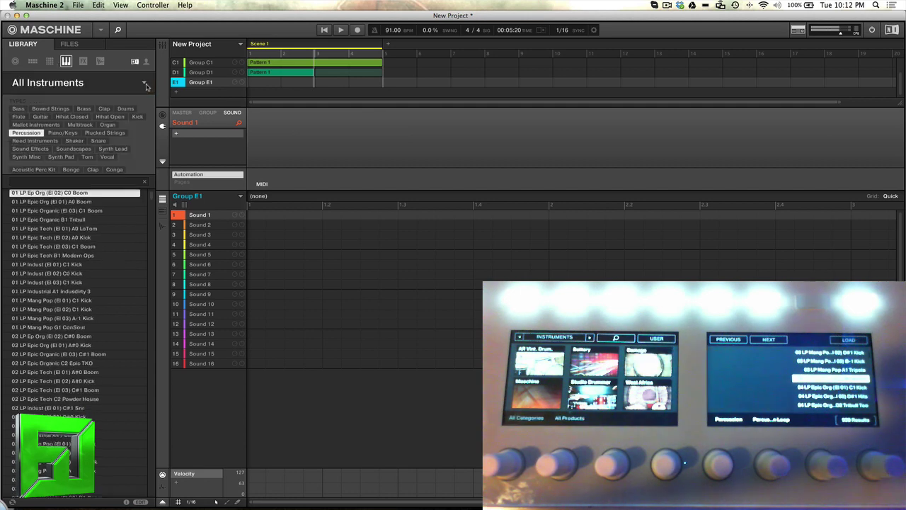
pyautogui.click(29, 134)
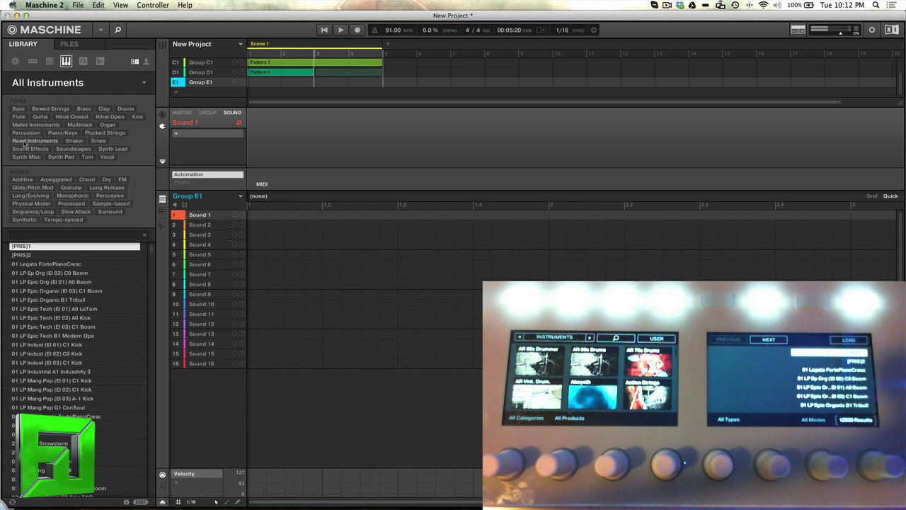
pyautogui.click(83, 150)
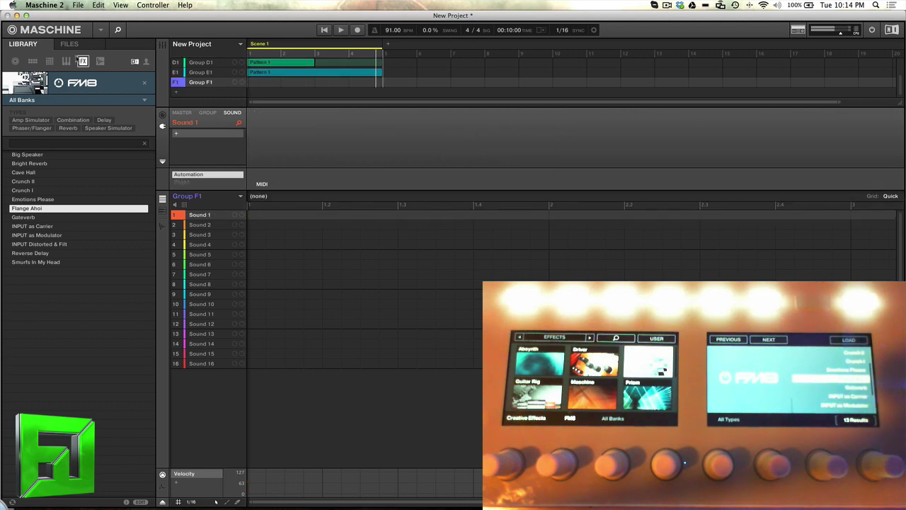
# Step: Load the Shaker Egg preset into Sound 1 of Group F1 and start recording a pattern
pyautogui.click(145, 83)
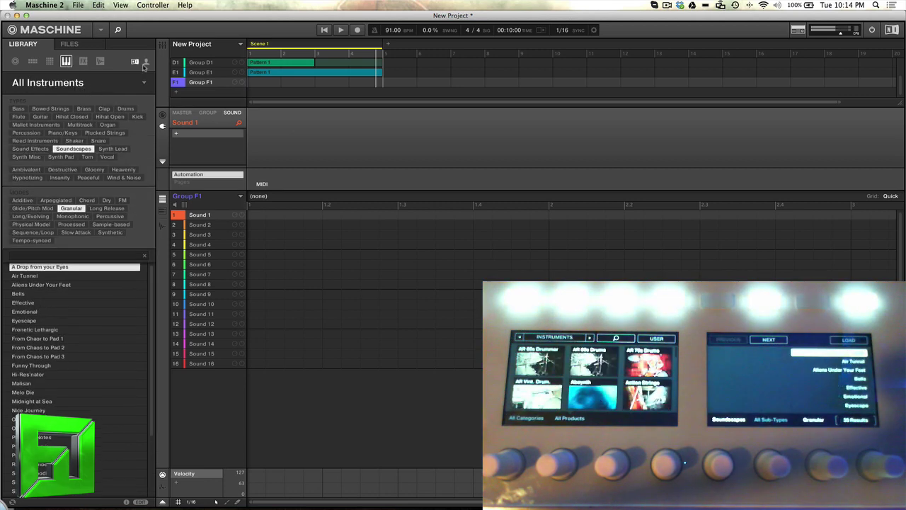
pyautogui.click(75, 150)
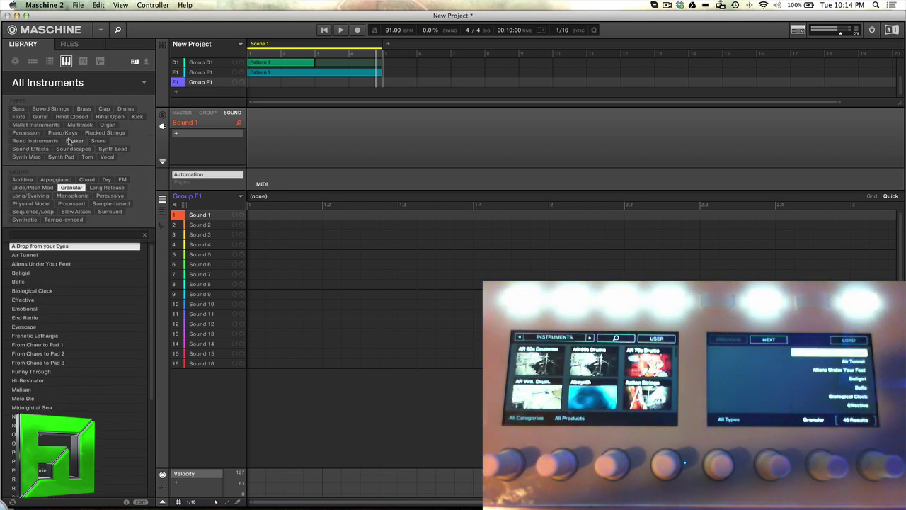
pyautogui.click(73, 140)
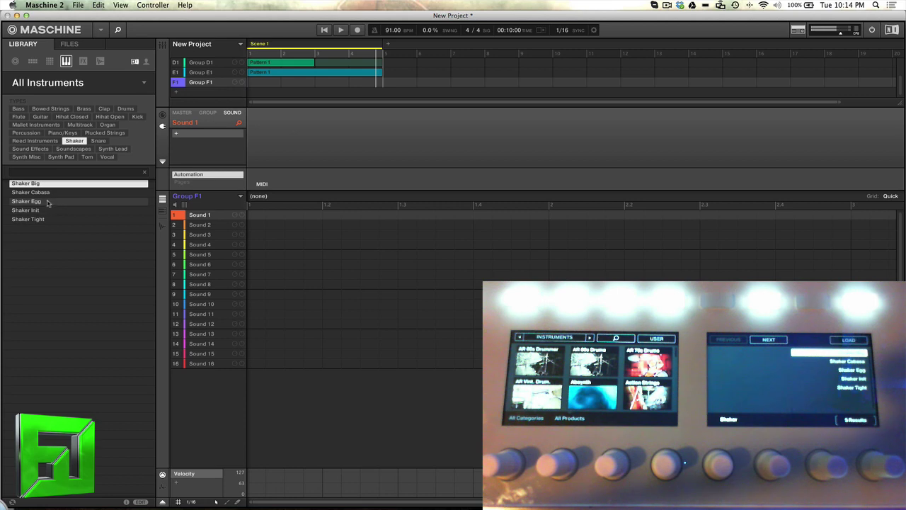
pyautogui.doubleClick(48, 201)
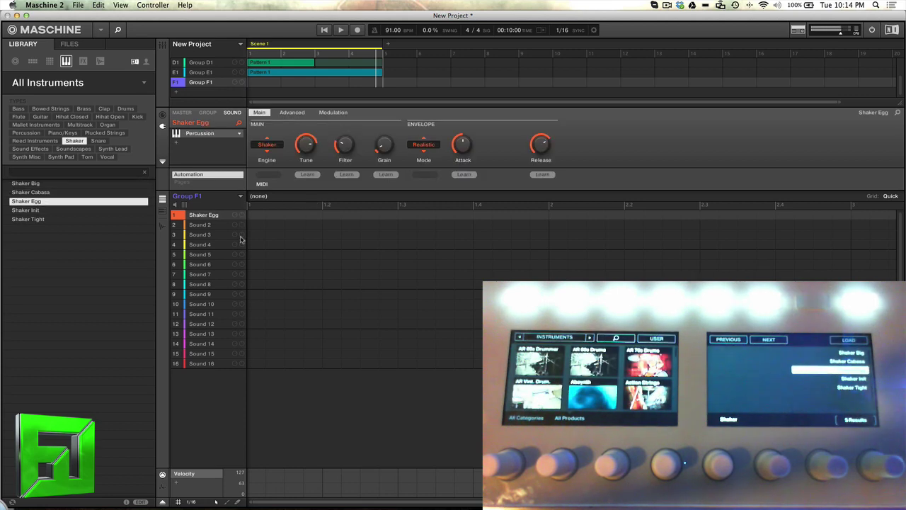
pyautogui.press('super+r')
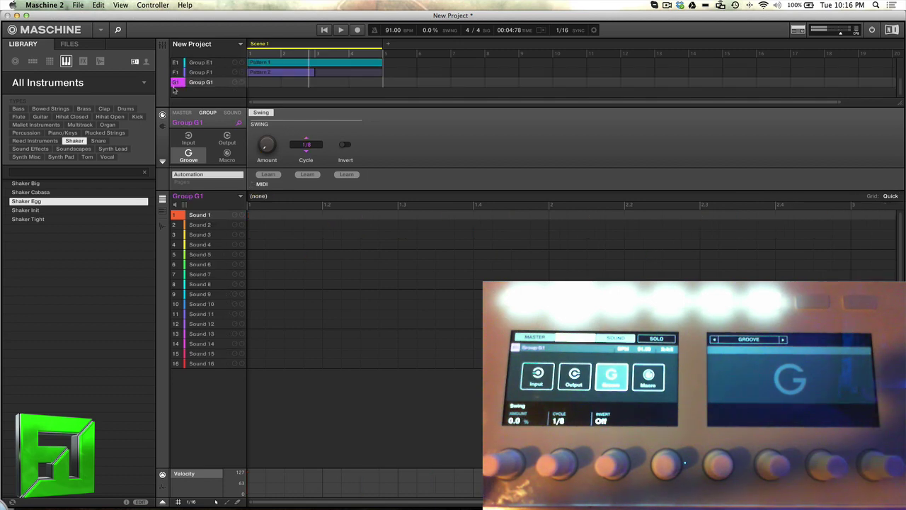
# Step: Browse Samples > Kick > Sub, audition the sub kicks, and pick Kick Argon 5
pyautogui.click(101, 61)
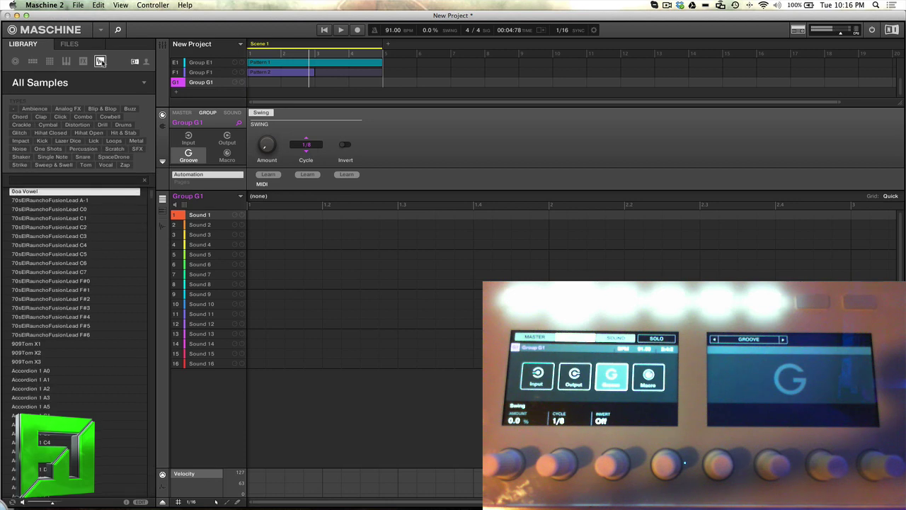
pyautogui.click(42, 141)
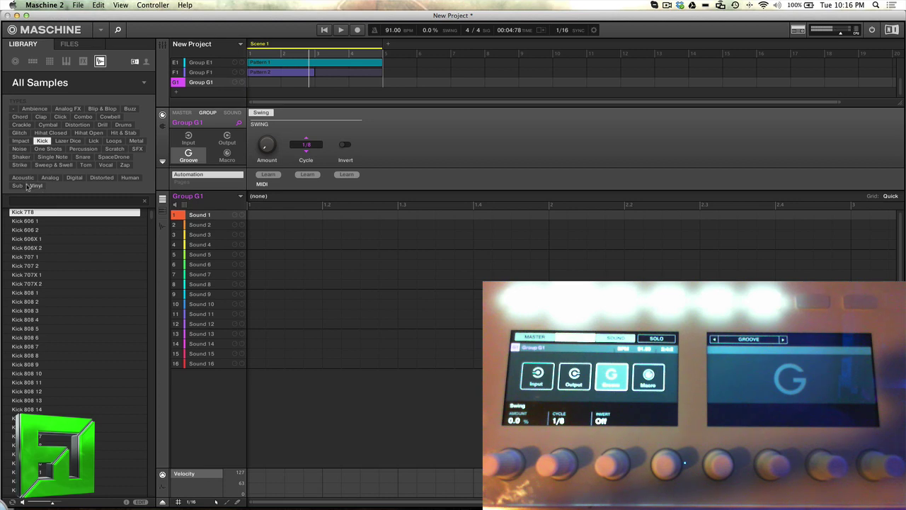
pyautogui.click(18, 186)
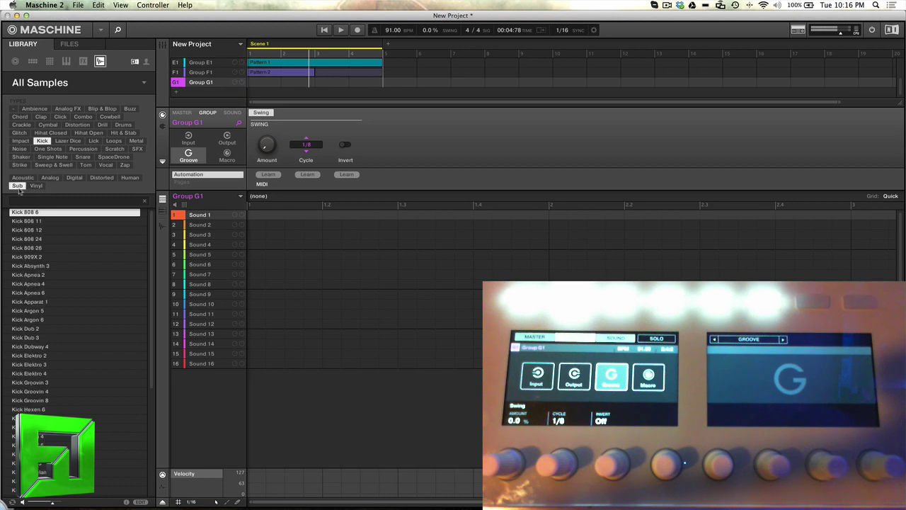
pyautogui.click(53, 231)
pyautogui.click(58, 276)
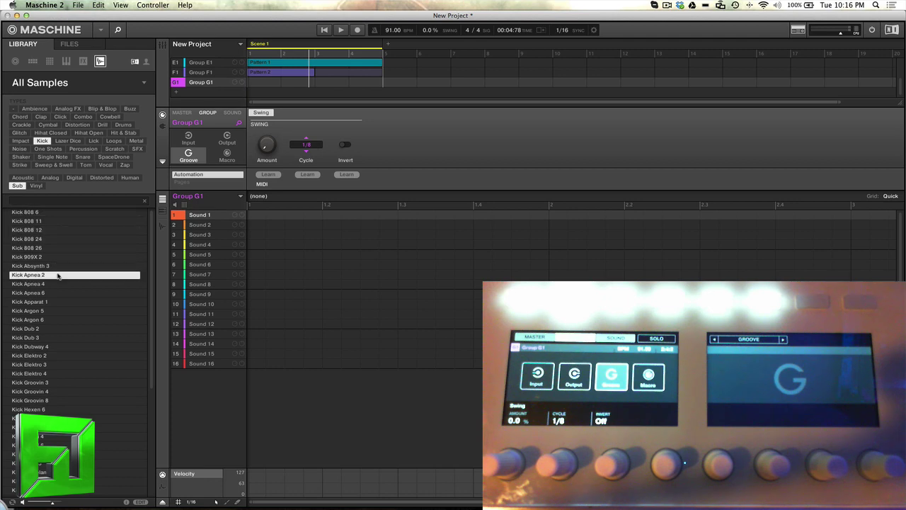
pyautogui.click(55, 311)
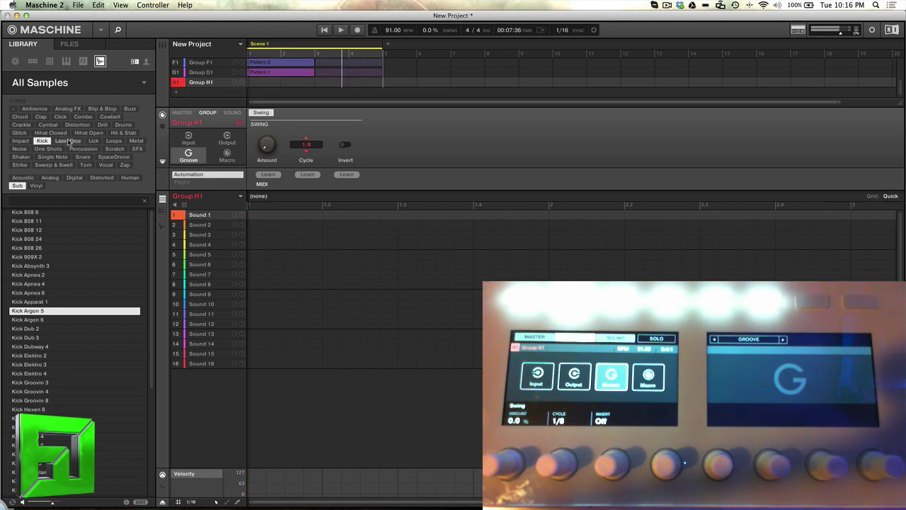
# Step: Load the Baerbell plucked-strings instrument into Sound 1 of Group H1
pyautogui.click(66, 61)
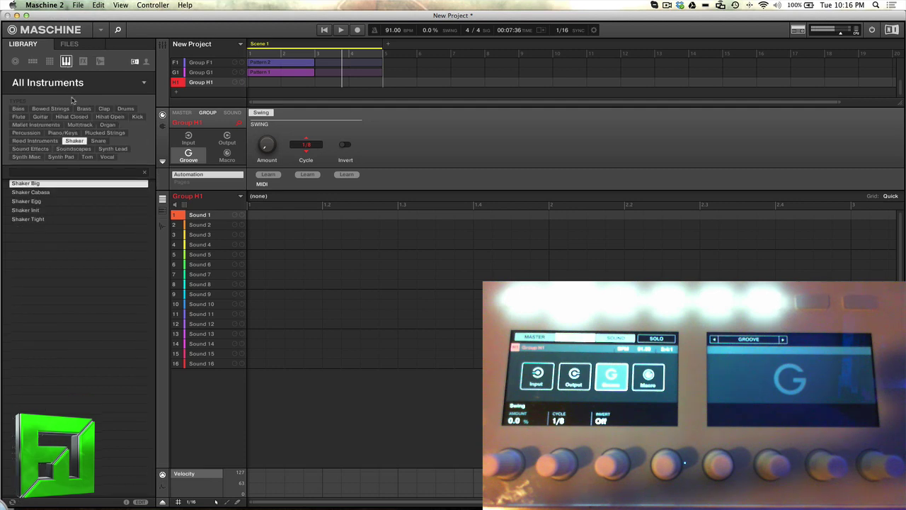
pyautogui.click(62, 133)
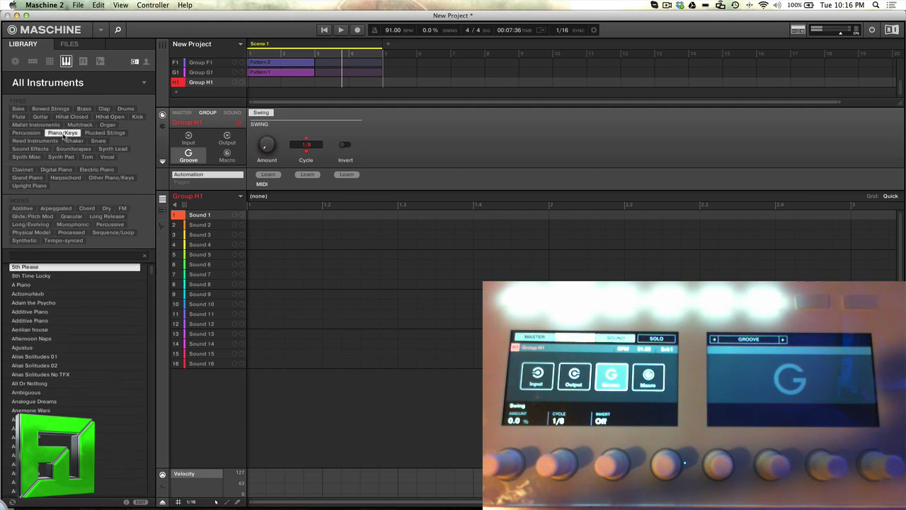
pyautogui.click(99, 133)
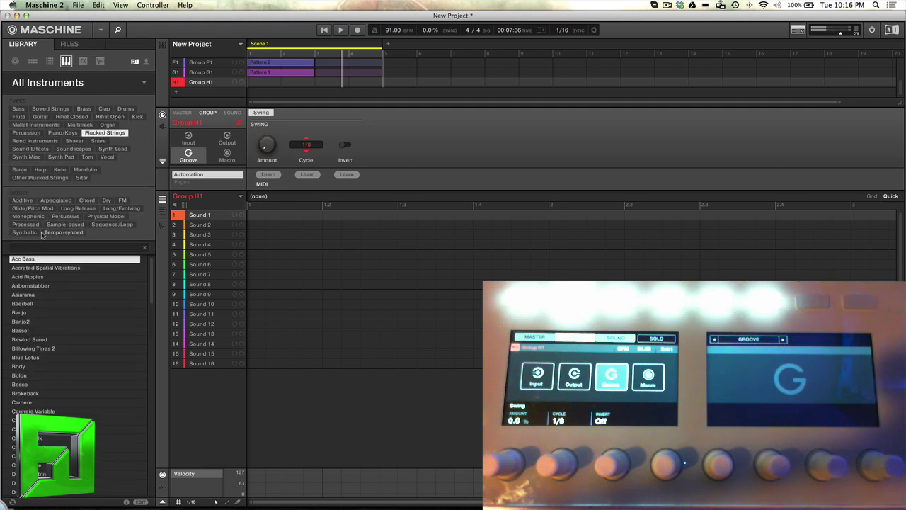
pyautogui.doubleClick(32, 303)
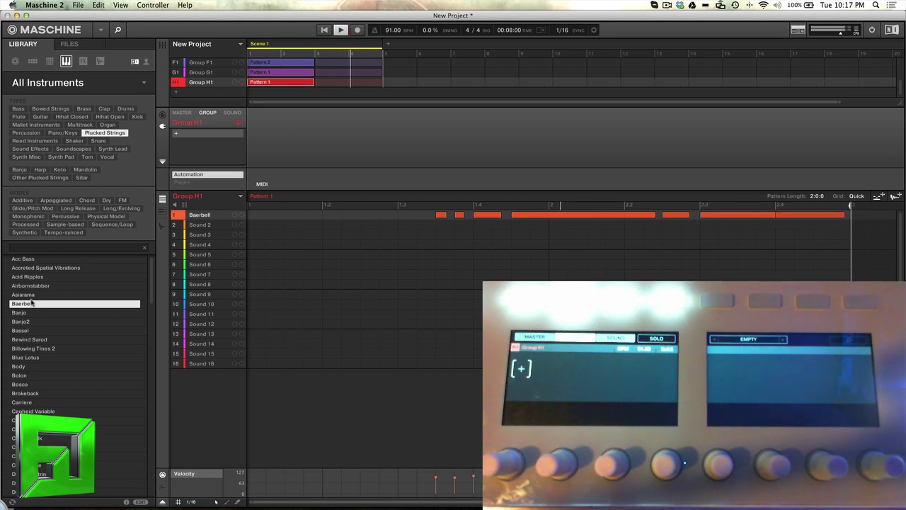
# Step: Add a Maximizer side-chained from Group G1's Kick Argon 5, gain 0.67, amount 25%, Turbo on
pyautogui.click(177, 134)
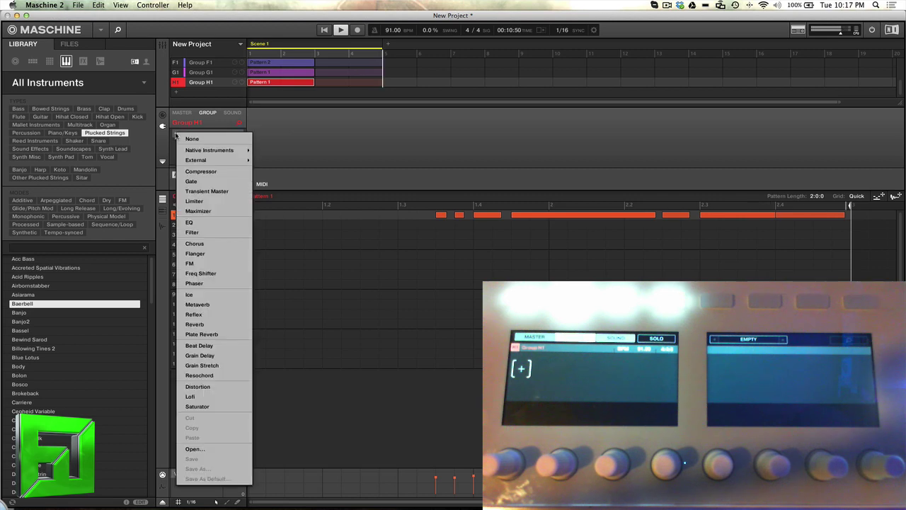
pyautogui.click(195, 211)
pyautogui.click(301, 112)
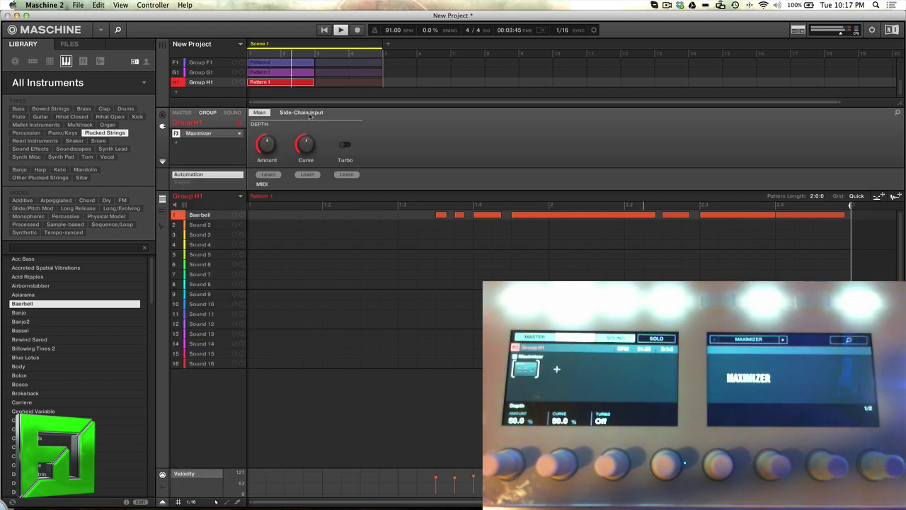
pyautogui.click(277, 145)
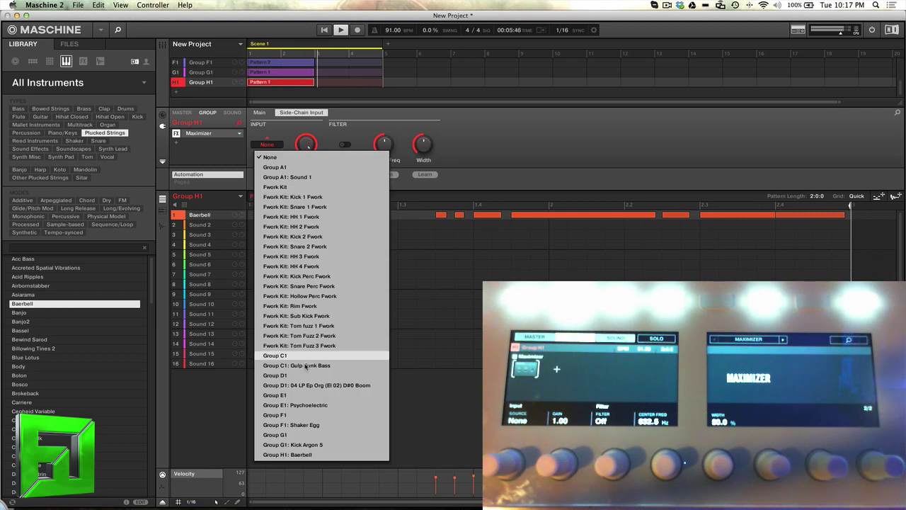
pyautogui.click(298, 444)
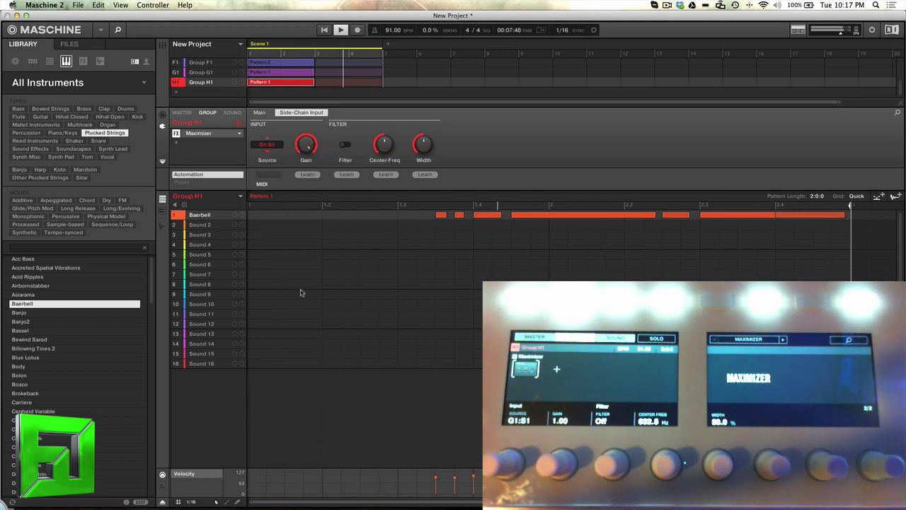
pyautogui.moveTo(306, 144); pyautogui.dragTo(306, 148)
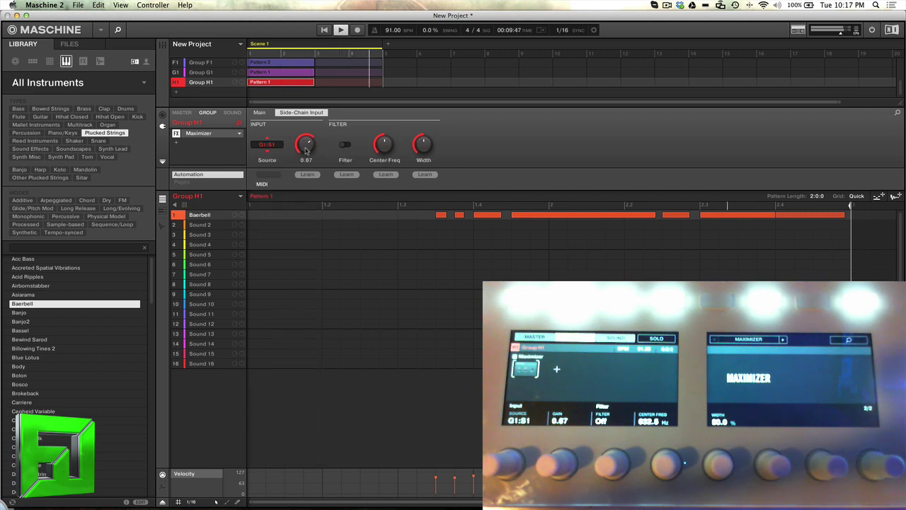
pyautogui.click(260, 112)
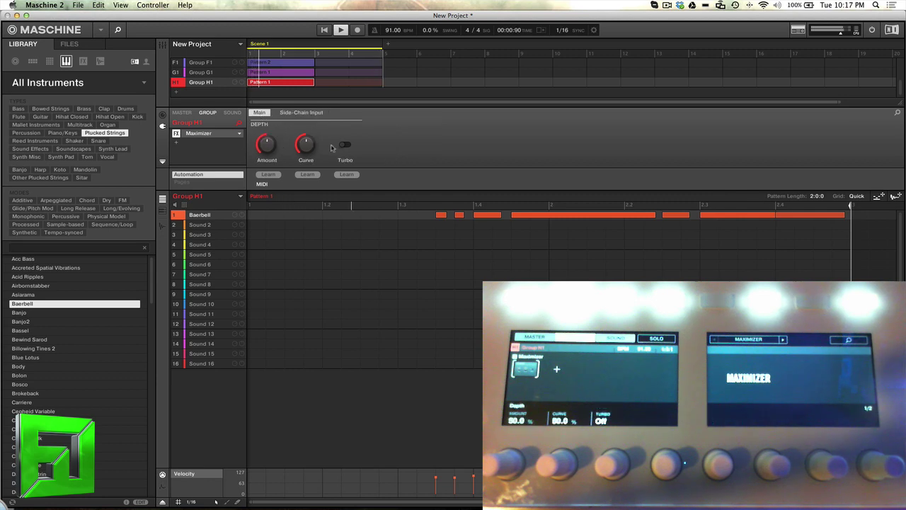
pyautogui.moveTo(269, 143); pyautogui.dragTo(269, 147)
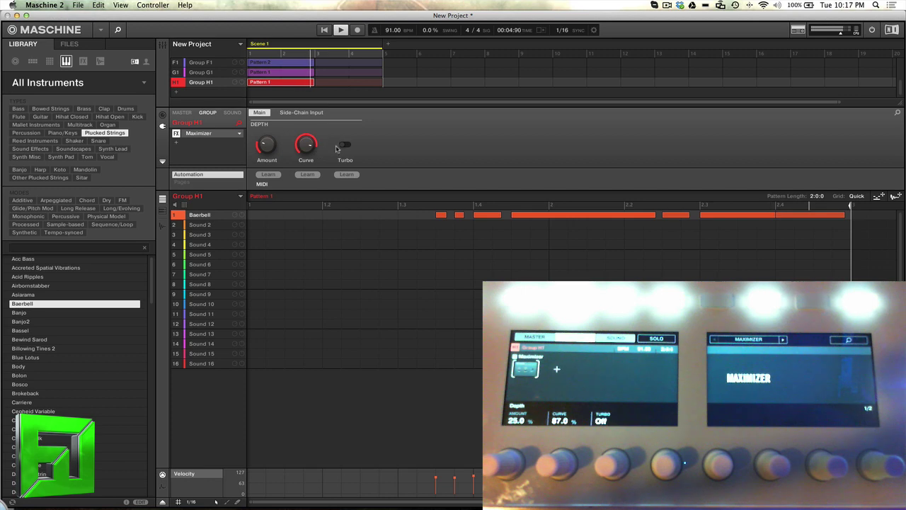
pyautogui.click(345, 145)
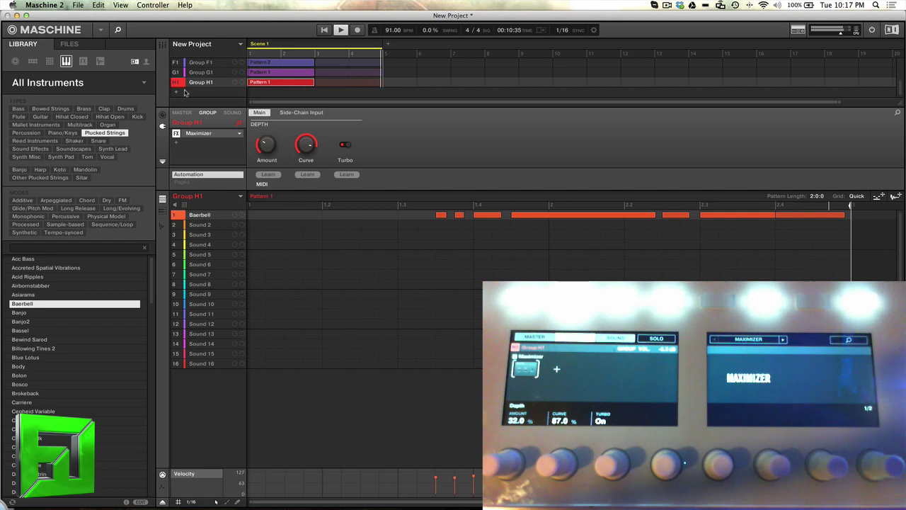
# Step: Add a Phaser after the Maximizer and raise its LFO speed to 2/1 during playback
pyautogui.click(178, 145)
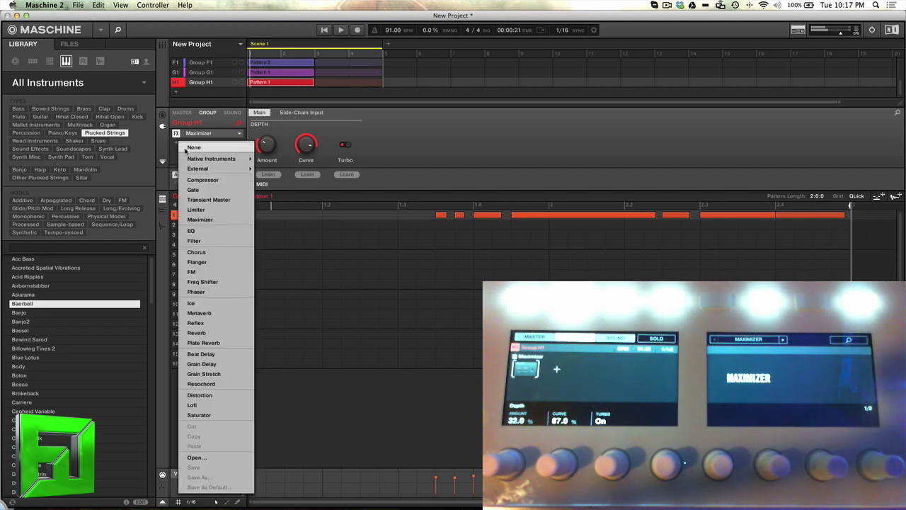
pyautogui.click(196, 292)
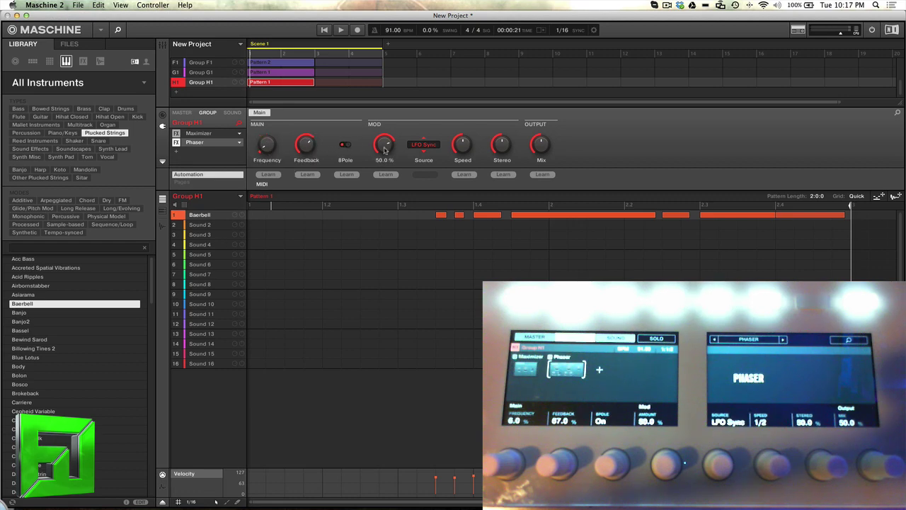
pyautogui.press('space')
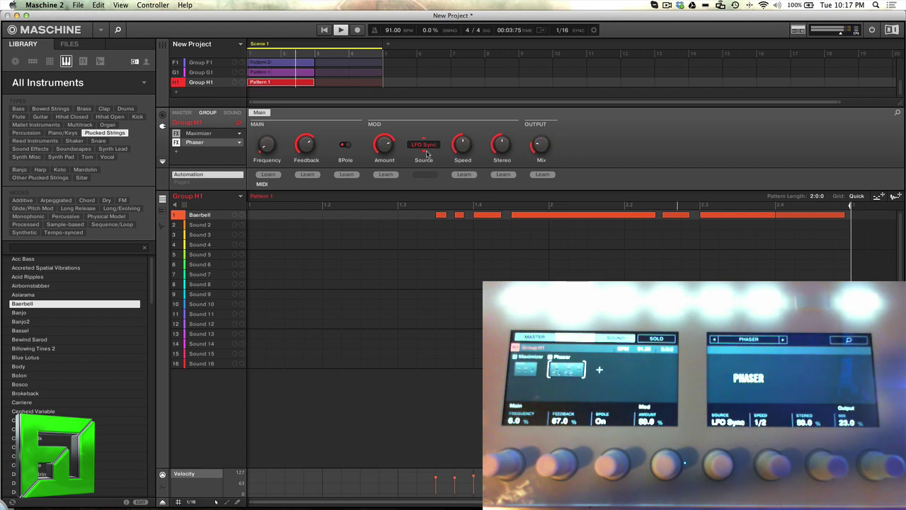
pyautogui.moveTo(464, 152); pyautogui.dragTo(463, 147)
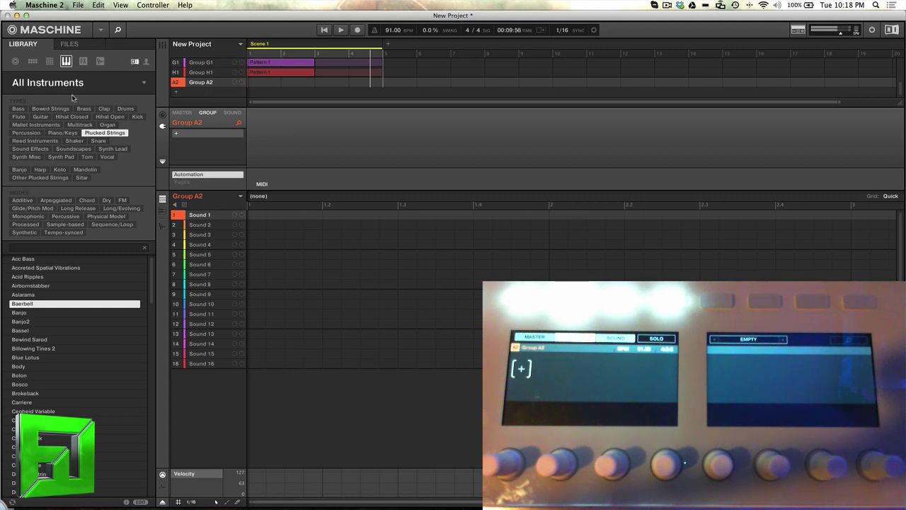
# Step: Load 03 Legato Sustain from Bowed Strings into Sound 1, then stop playback
pyautogui.click(50, 108)
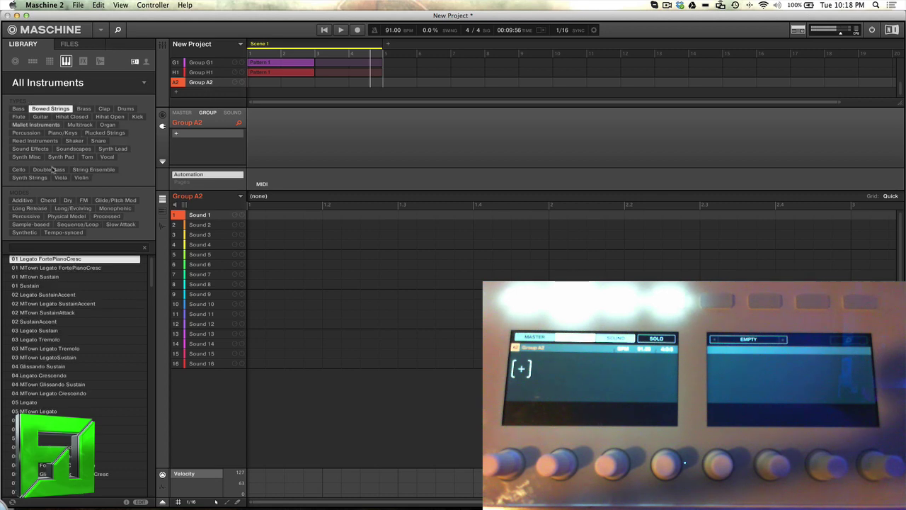
pyautogui.doubleClick(46, 332)
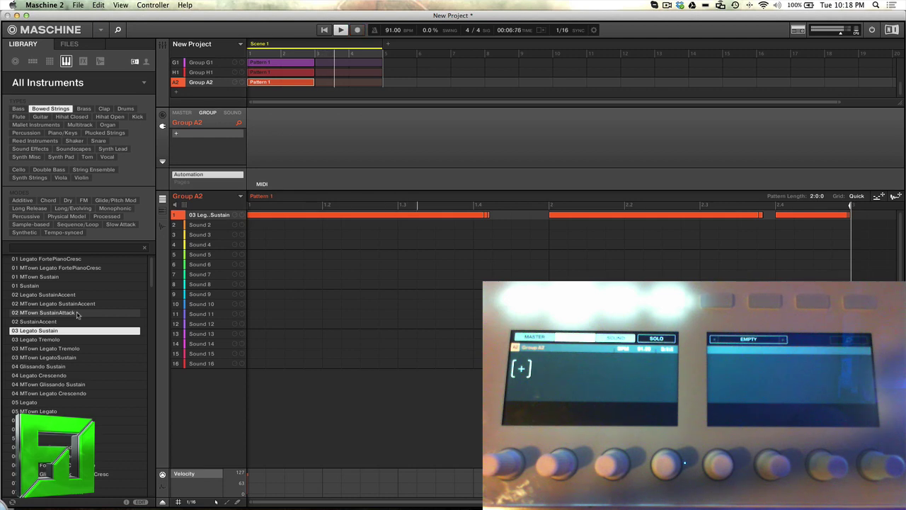
pyautogui.press('space')
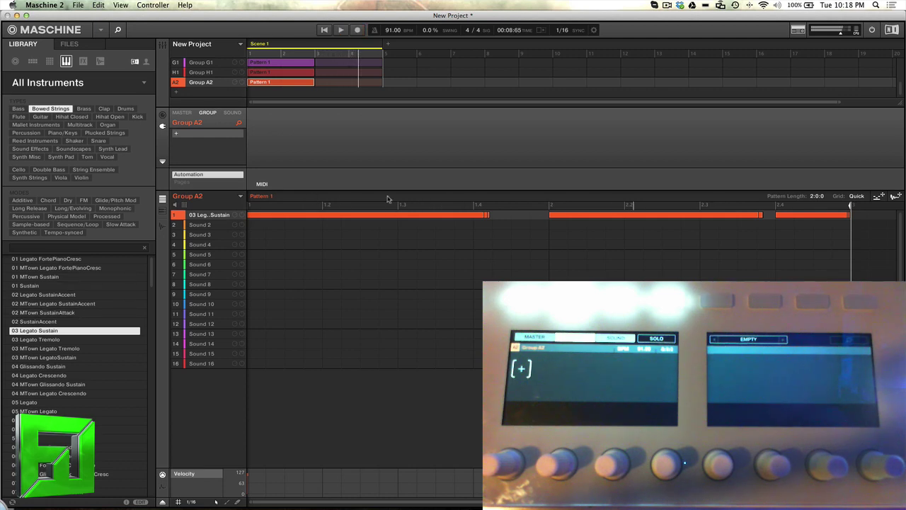